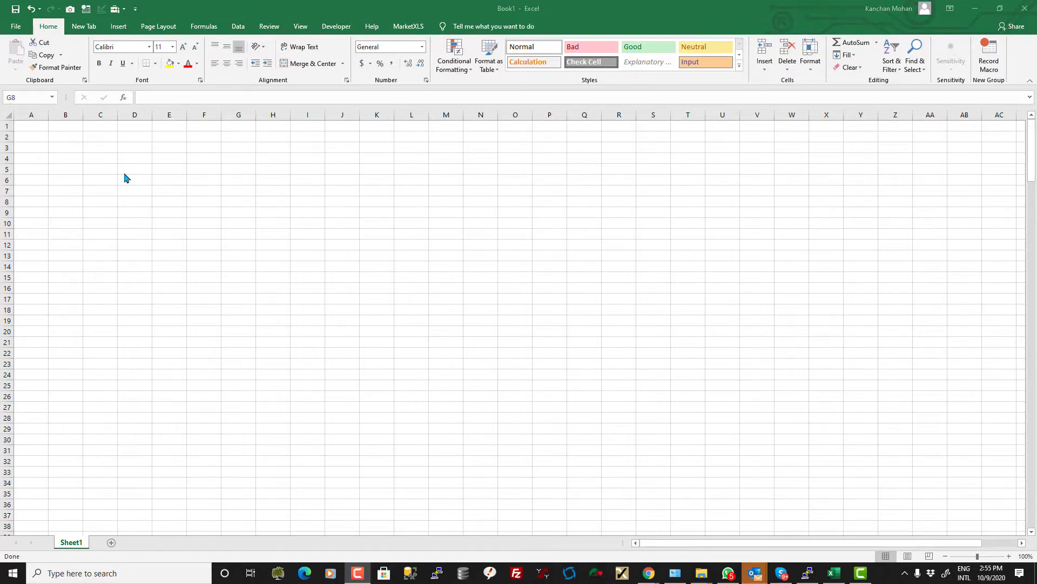
# - Open the MarketXLS Search and Help window for looking up functions
pyautogui.click(101, 137)
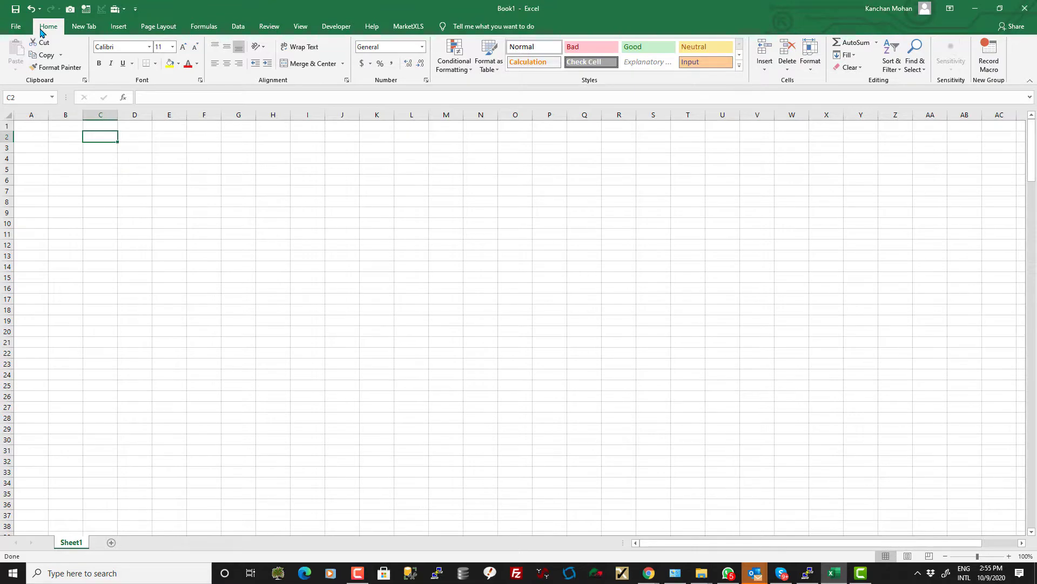
pyautogui.click(415, 29)
pyautogui.press('Return')
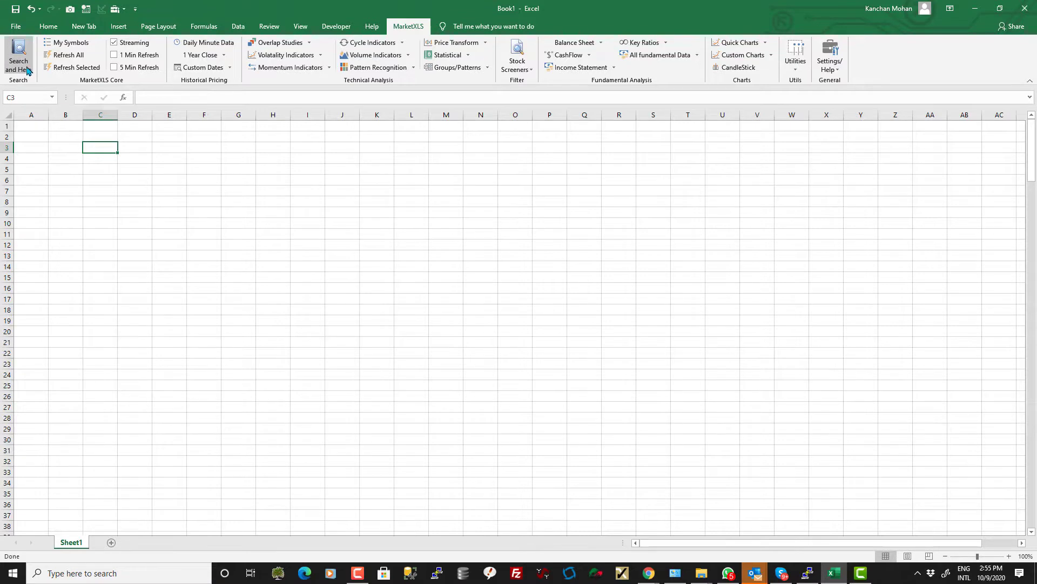
pyautogui.click(27, 70)
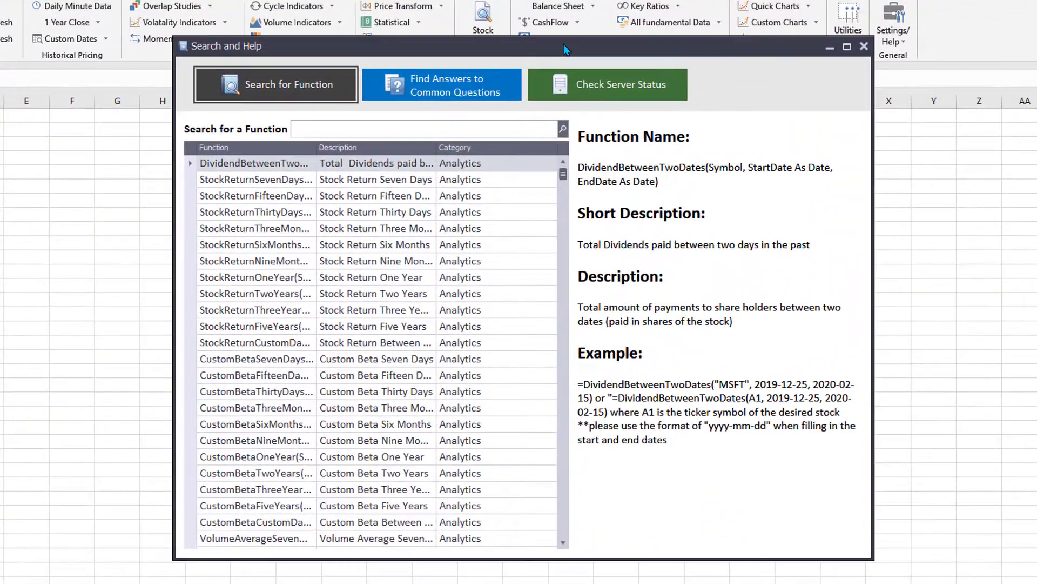
# - Review the help entries for the seven-, fifteen- and thirty-day stock return functions and the one-year custom beta function
pyautogui.click(406, 180)
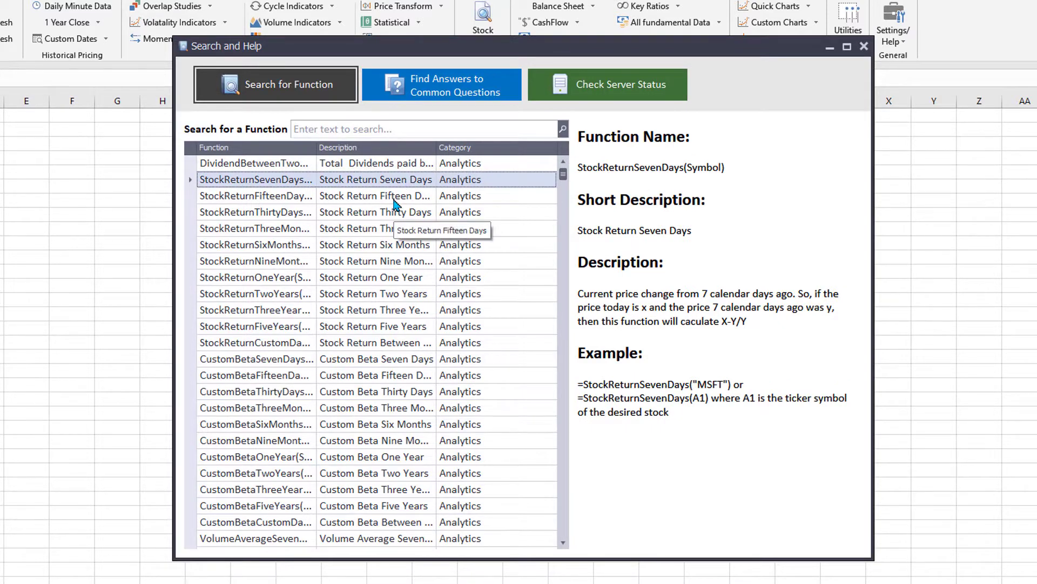
pyautogui.click(394, 200)
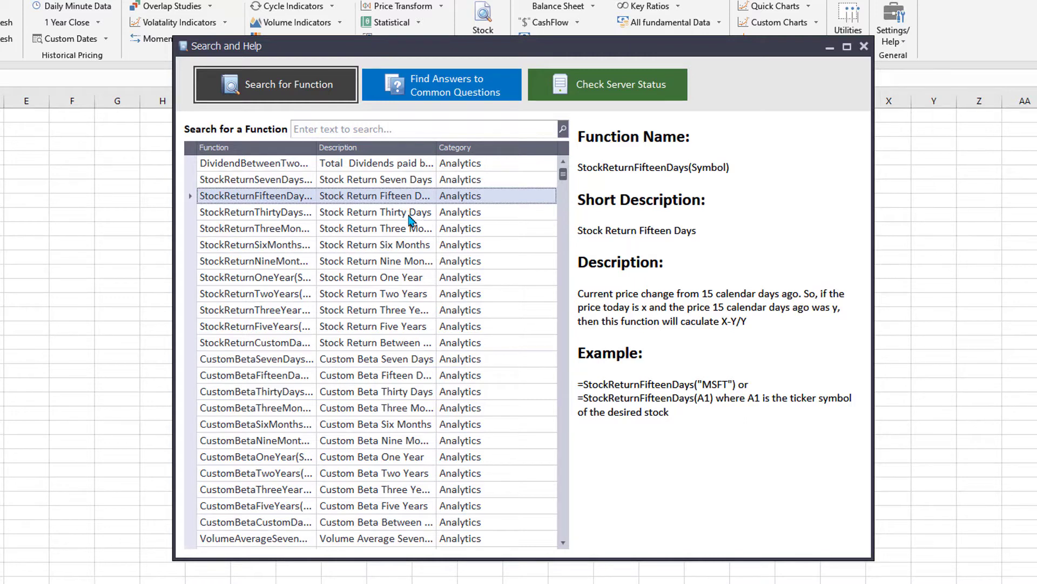
pyautogui.click(410, 214)
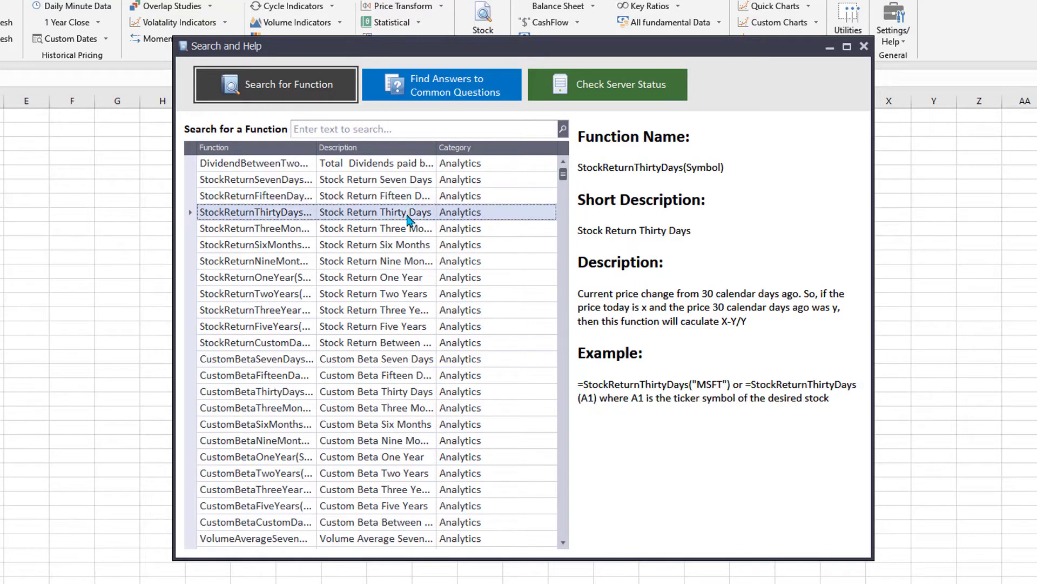
pyautogui.scroll(-4, 416, 260)
pyautogui.click(373, 261)
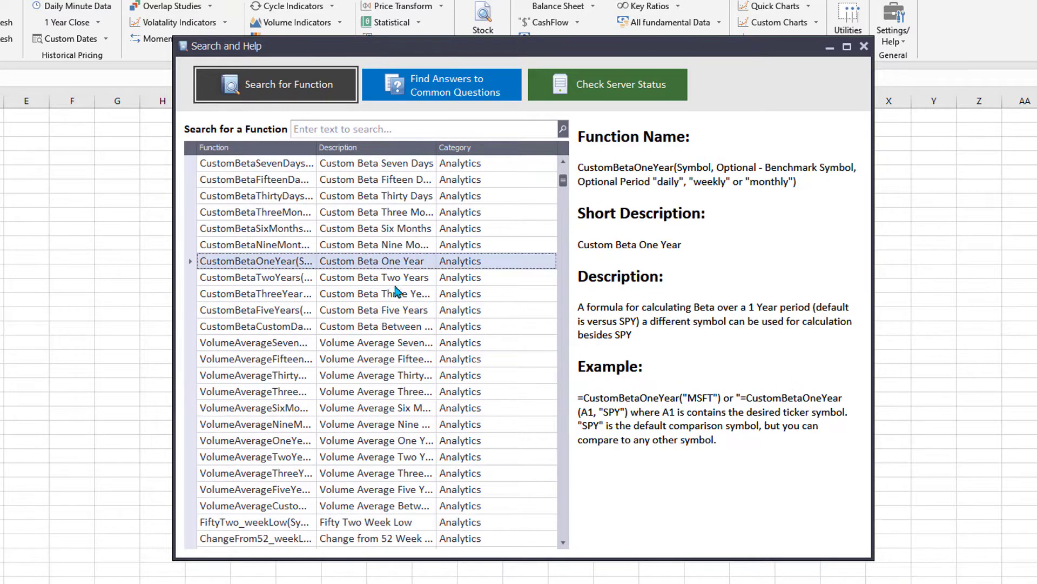
pyautogui.scroll(-7, 400, 297)
pyautogui.scroll(-4, 400, 298)
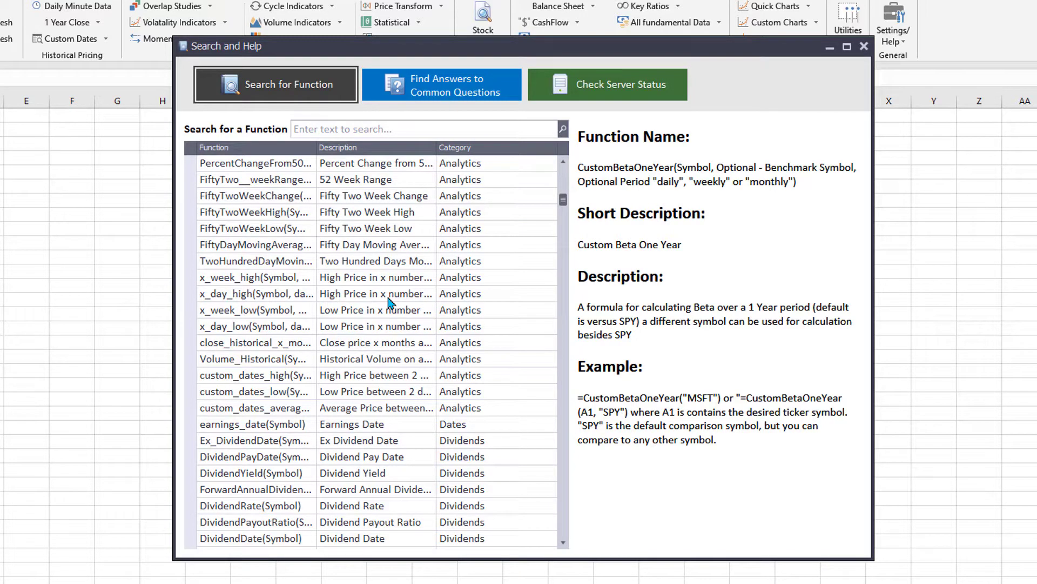
# - Browse the function list, read the help for x_day_high and CustomBetaFifteenDays, and highlight the latter's MSFT example formula
pyautogui.click(388, 296)
pyautogui.scroll(-5, 401, 320)
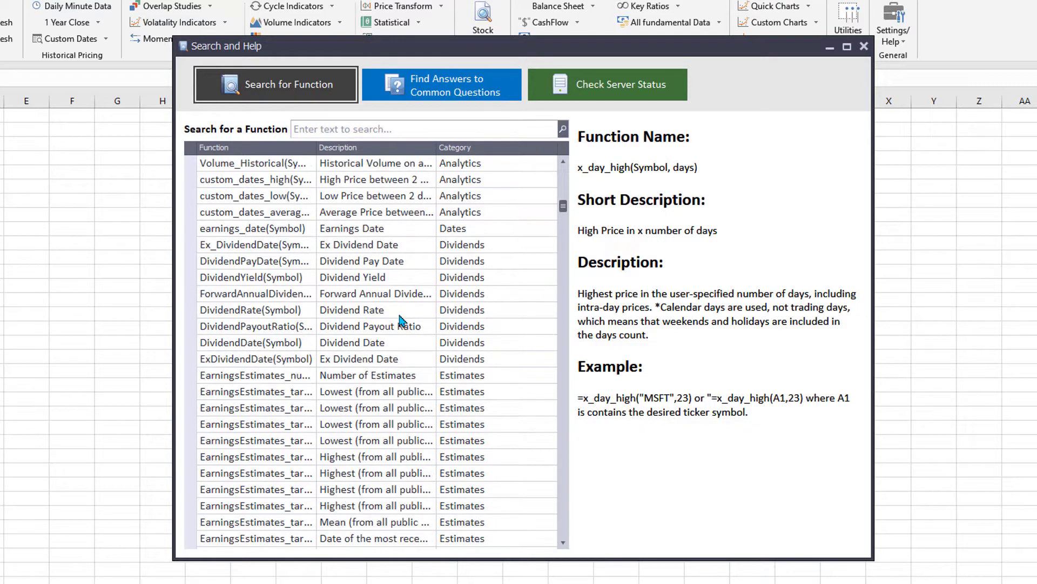
pyautogui.scroll(-20, 401, 320)
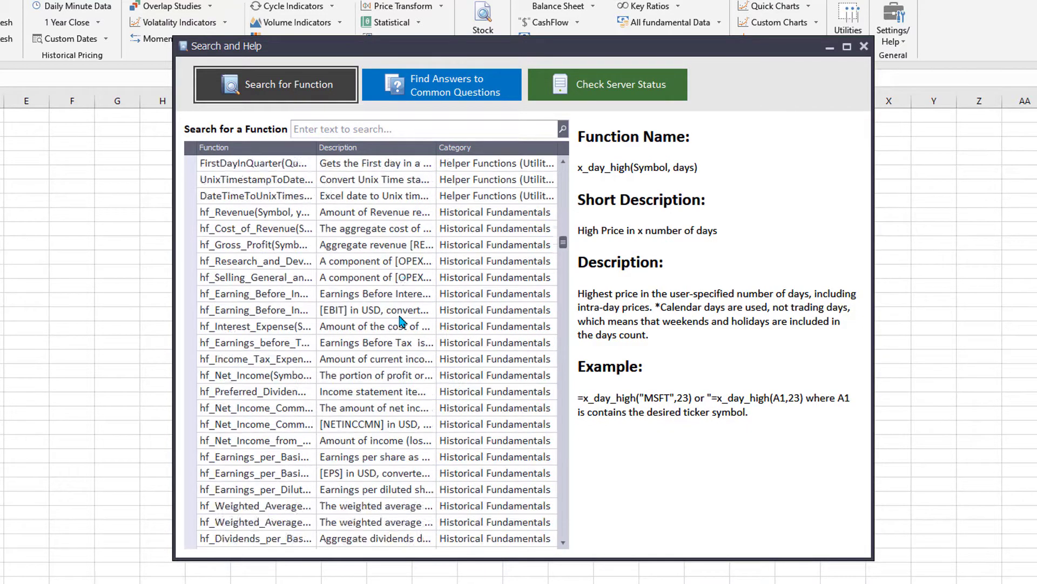
pyautogui.scroll(-15, 401, 319)
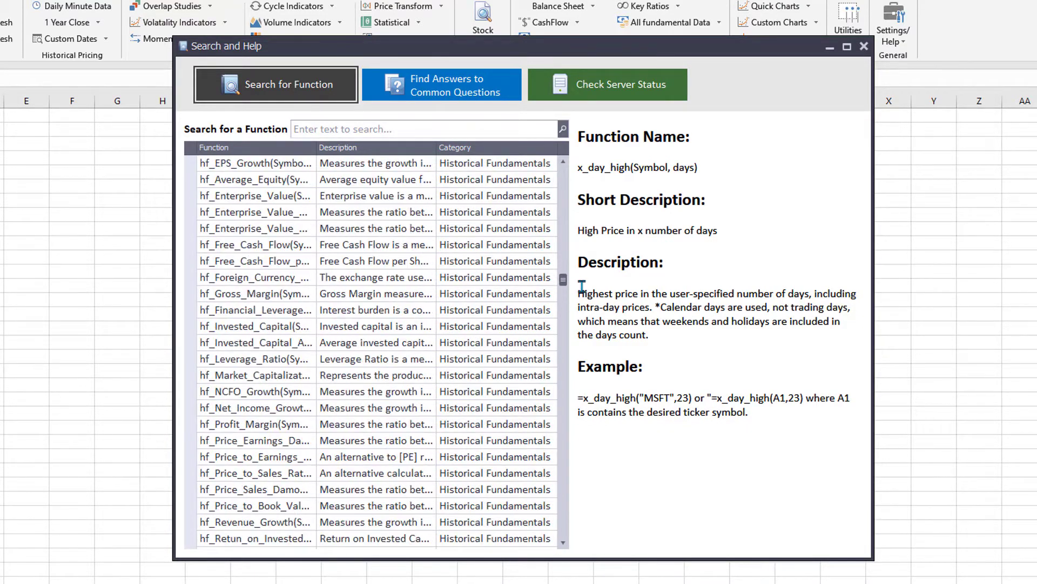
pyautogui.moveTo(565, 284); pyautogui.dragTo(550, 168)
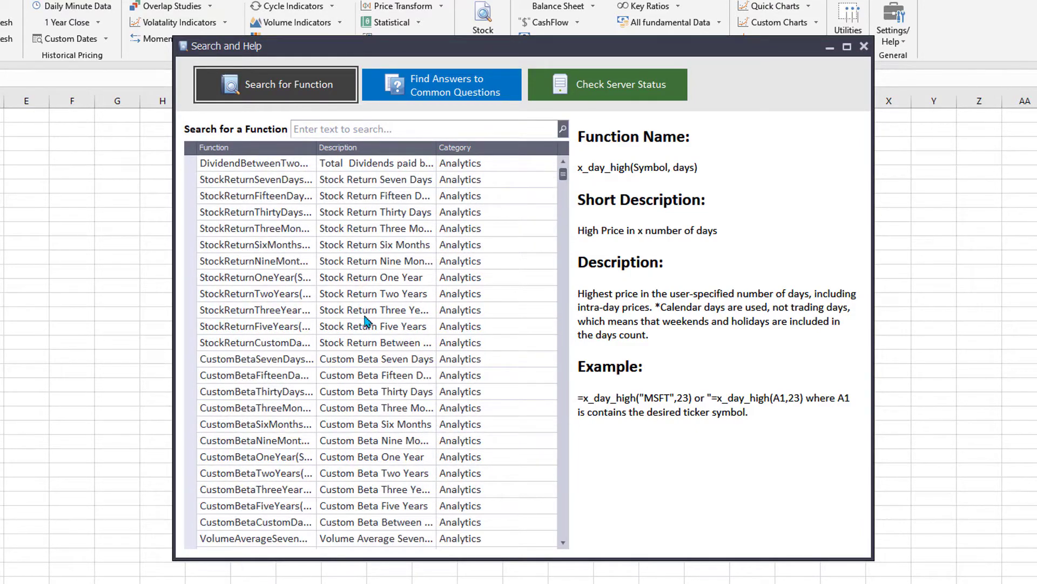
pyautogui.click(351, 375)
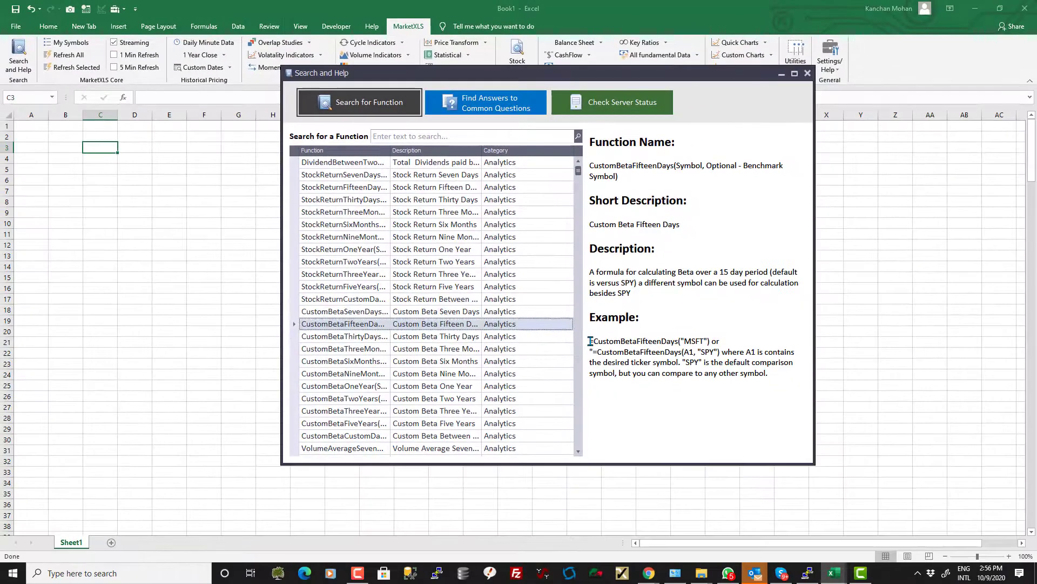
pyautogui.doubleClick(627, 398)
pyautogui.moveTo(667, 339); pyautogui.dragTo(706, 342)
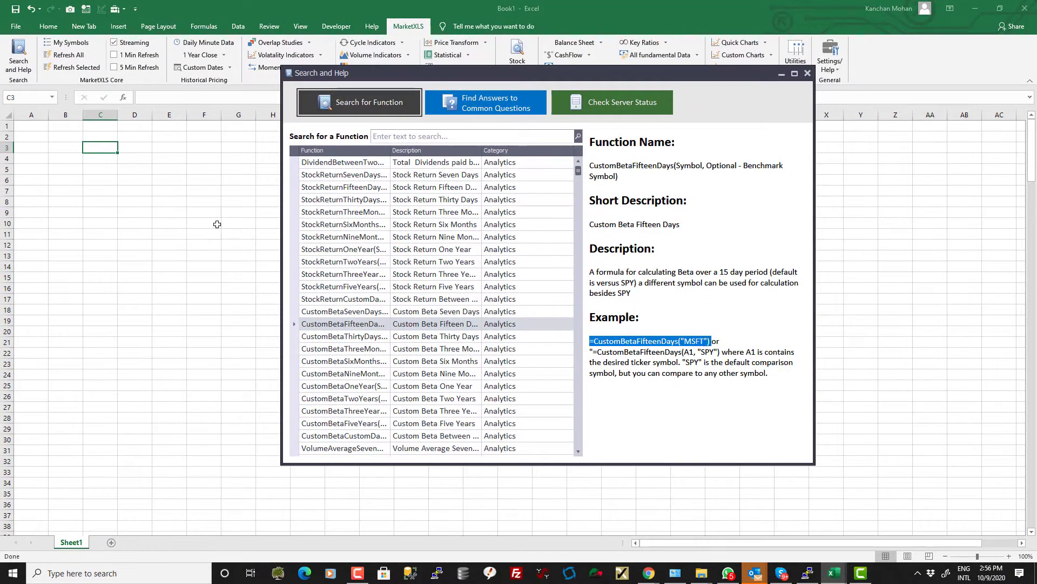
# - Return to the worksheet and list the ticker symbols AAPL, GE and MSFT in cells C3 to C5
pyautogui.click(168, 194)
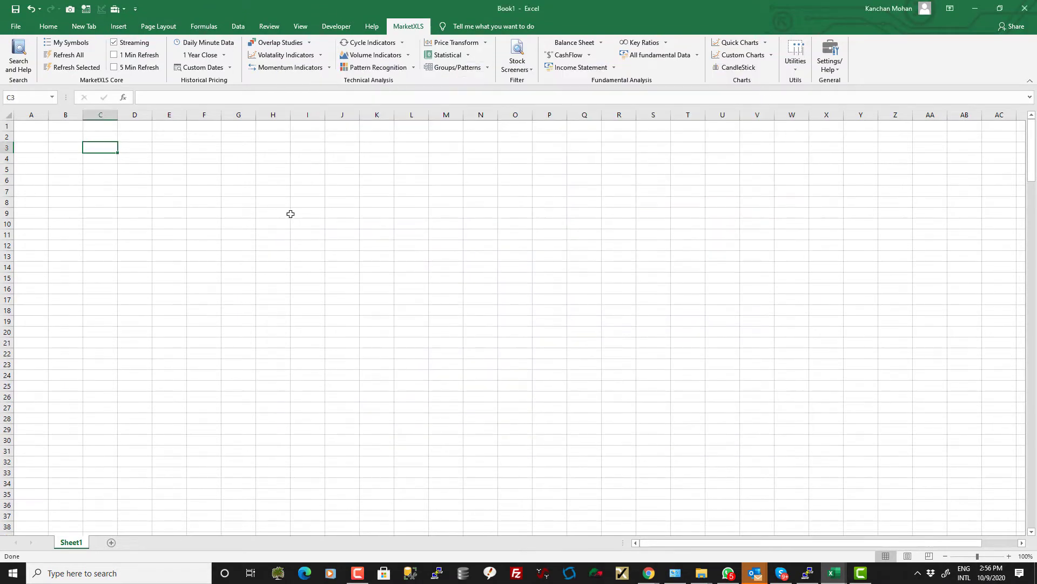
pyautogui.write('AAPL')
pyautogui.press('Return')
pyautogui.write('GE')
pyautogui.press('Return')
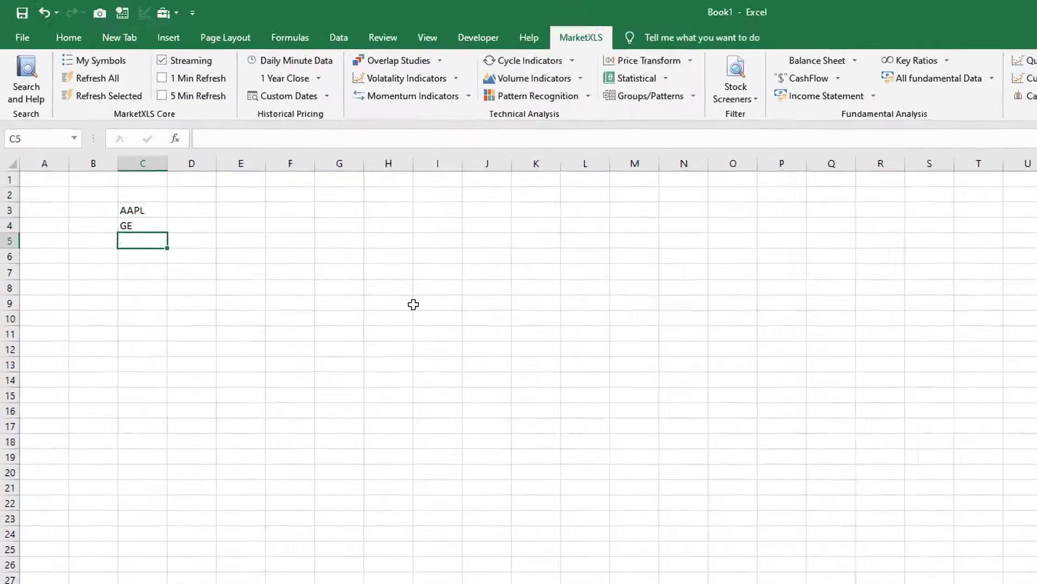
pyautogui.write('MSFT')
pyautogui.press('Return')
# - Enter the formula =Last(C3) in cell D3 for the AAPL ticker
pyautogui.press('Up')
pyautogui.press('Up')
pyautogui.press('Up')
pyautogui.press('Right')
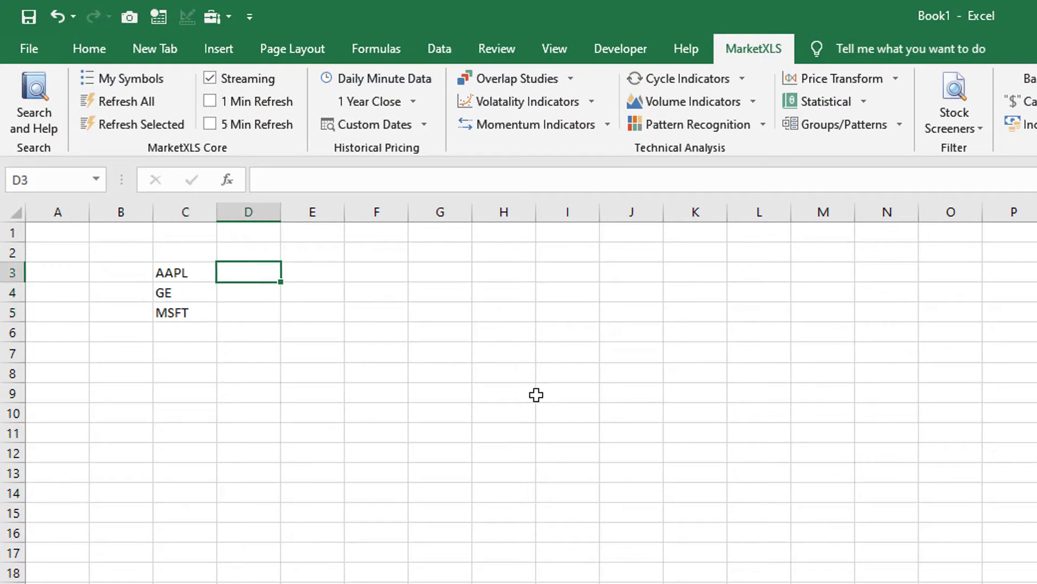
pyautogui.write('=la')
pyautogui.press('Tab')
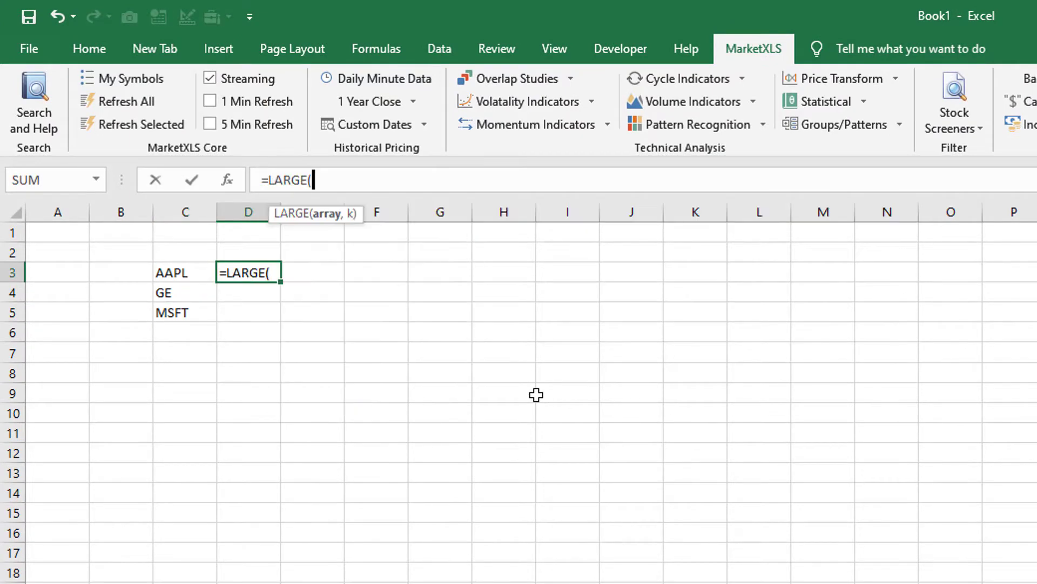
pyautogui.press('BackSpace')
pyautogui.press('BackSpace')
pyautogui.press('BackSpace')
pyautogui.press('BackSpace')
pyautogui.write('s')
pyautogui.press('Tab')
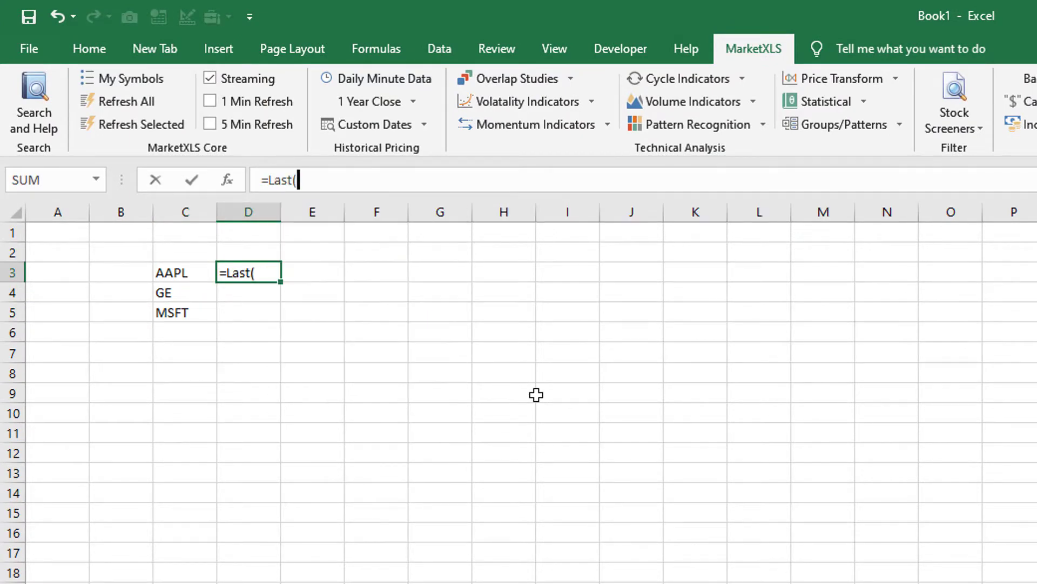
pyautogui.press('Left')
pyautogui.hotkey('ctrl', 'Return')
# - Copy the Last formula from D3 to D4:D5 for the GE and MSFT tickers
pyautogui.hotkey('ctrl', 'c')
pyautogui.press('Down')
pyautogui.hotkey('shift', 'Down')
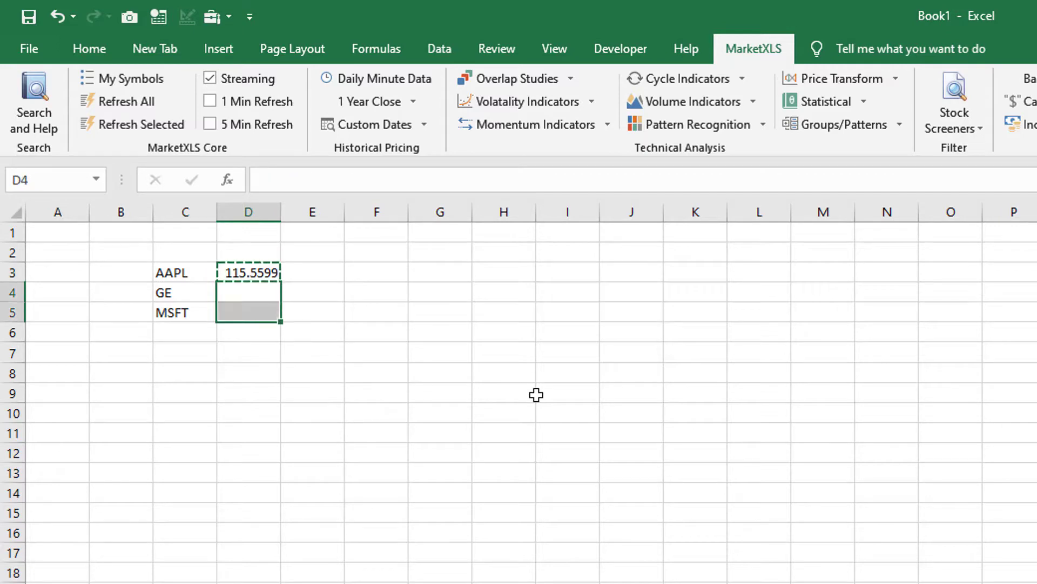
pyautogui.press('Return')
# - Enter an Ask formula in cell E3 that references the AAPL ticker in C3
pyautogui.press('Up')
pyautogui.press('Right')
pyautogui.write('=ask')
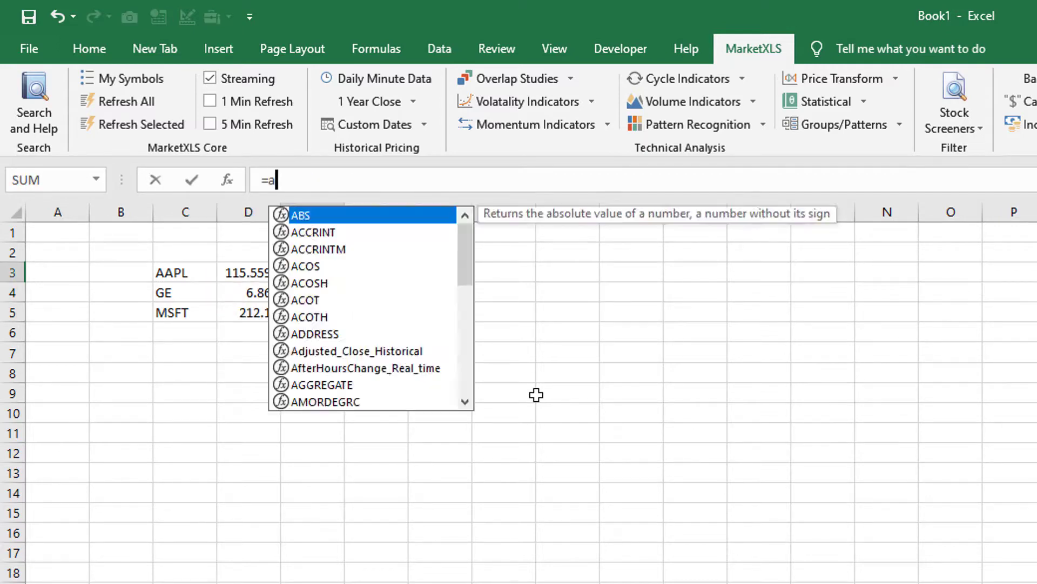
pyautogui.press('Tab')
pyautogui.press('Left')
pyautogui.press('Left')
pyautogui.press('Return')
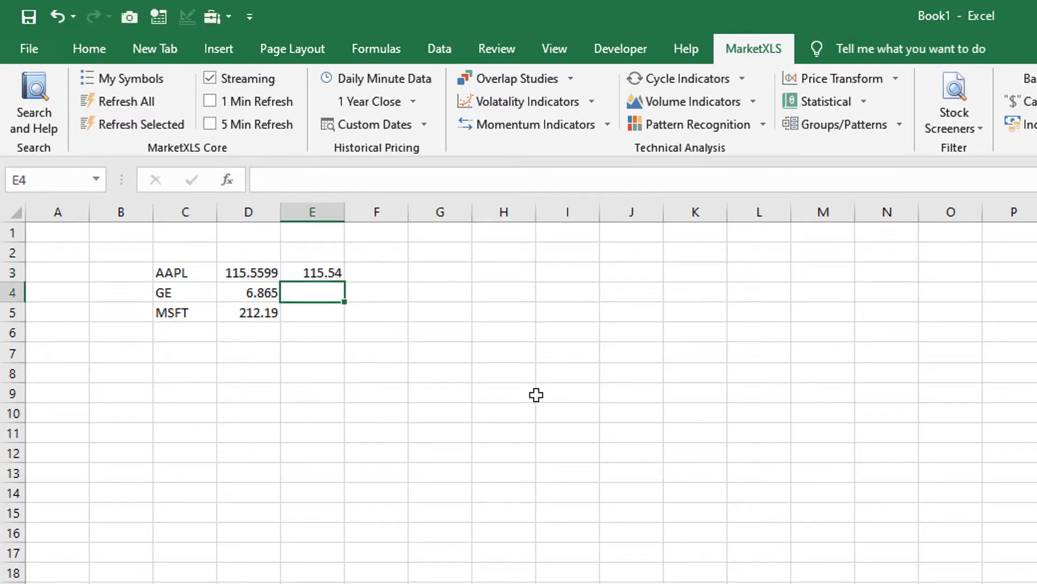
# - Copy the Ask formula from E3 to E4:E5 for the other two tickers
pyautogui.press('Up')
pyautogui.hotkey('ctrl', 'c')
pyautogui.press('Down')
pyautogui.hotkey('shift', 'Down')
pyautogui.press('Return')
# - Enter the streaming price formula =QM_Stream_Last(C3) in cell F3
pyautogui.press('Up')
pyautogui.press('Right')
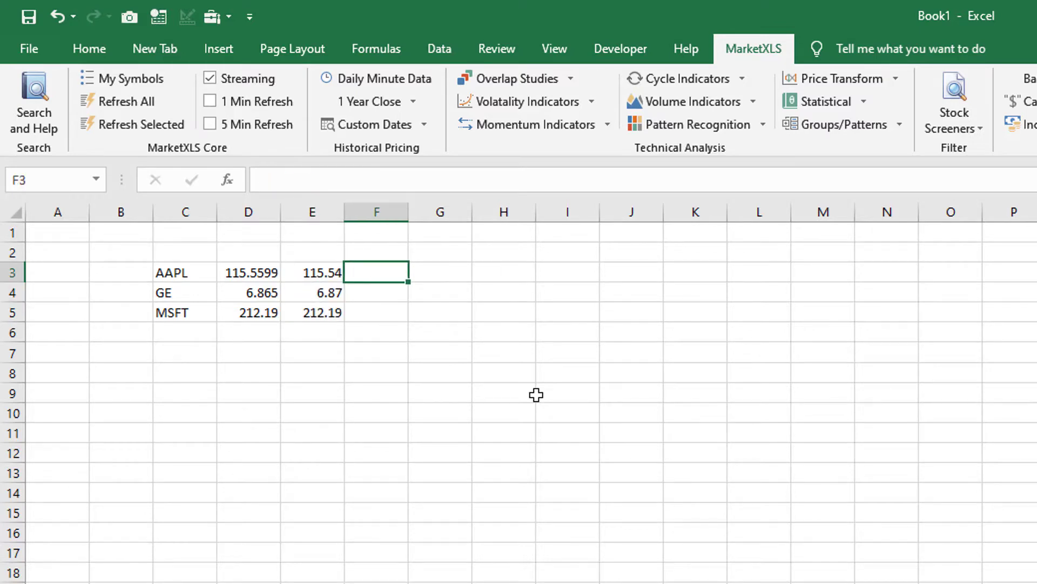
pyautogui.write('=qm_stream_l')
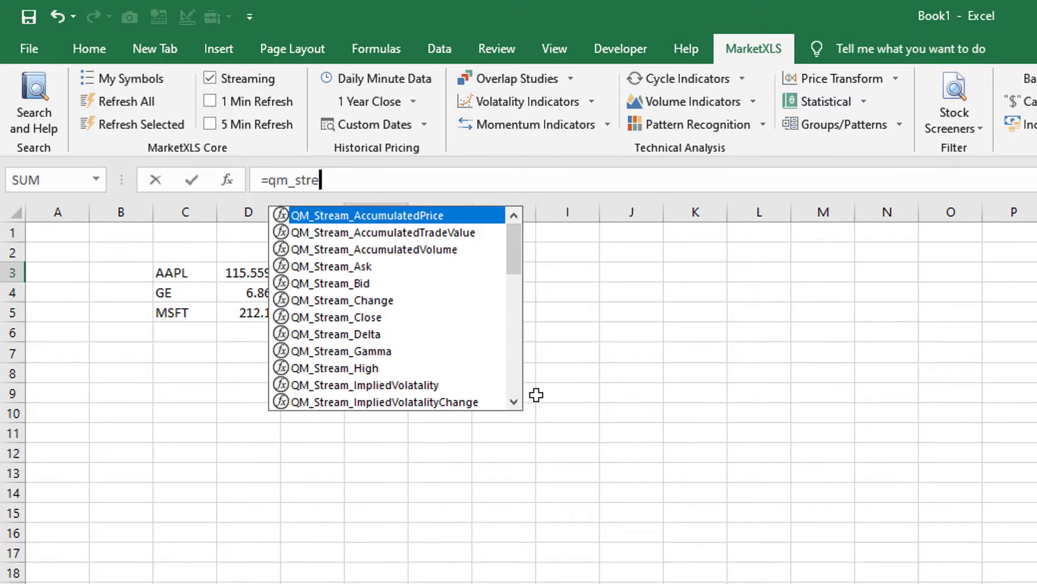
pyautogui.press('Tab')
pyautogui.press('Left')
pyautogui.press('Left')
pyautogui.press('Left')
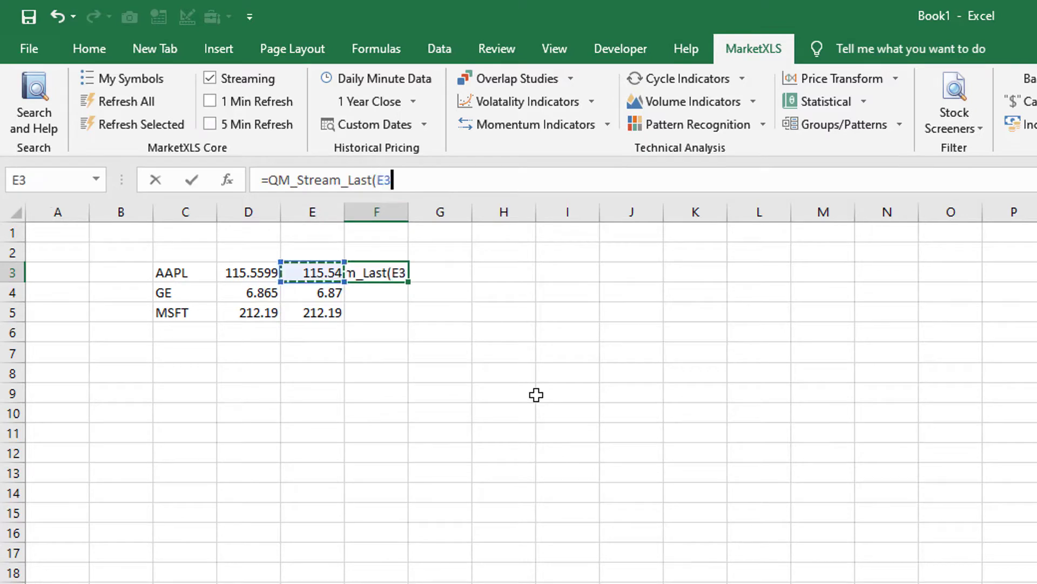
pyautogui.press('Return')
# - Copy the QM_Stream_Last formula from F3 to F4:F5
pyautogui.press('Up')
pyautogui.hotkey('ctrl', 'c')
pyautogui.press('Down')
pyautogui.hotkey('shift', 'Down')
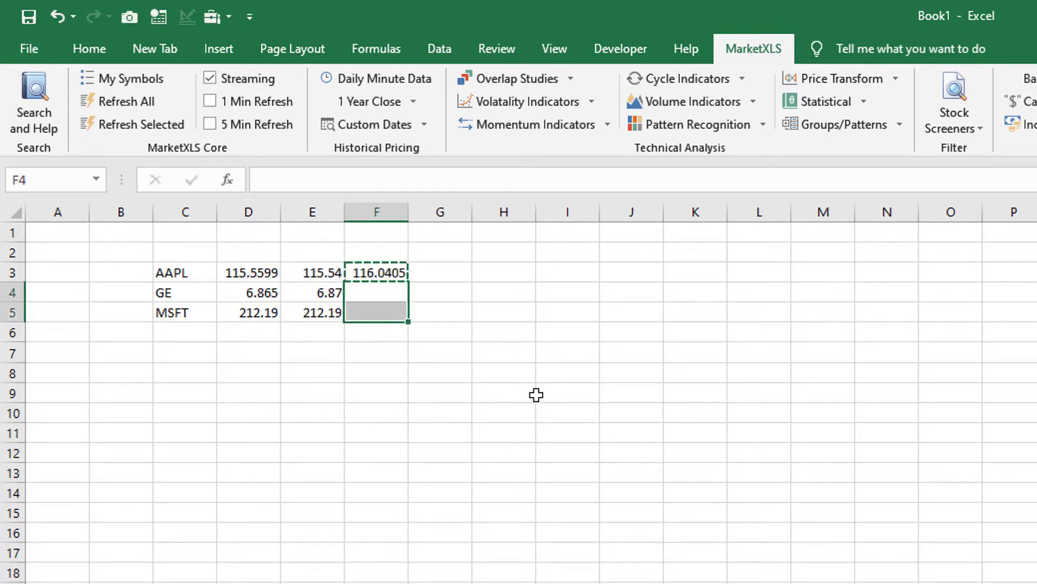
pyautogui.hotkey('ctrl', 'v')
pyautogui.press('Escape')
# - Enter the streaming ask price formula =QM_Stream_Ask(C3) in cell G3
pyautogui.press('Up')
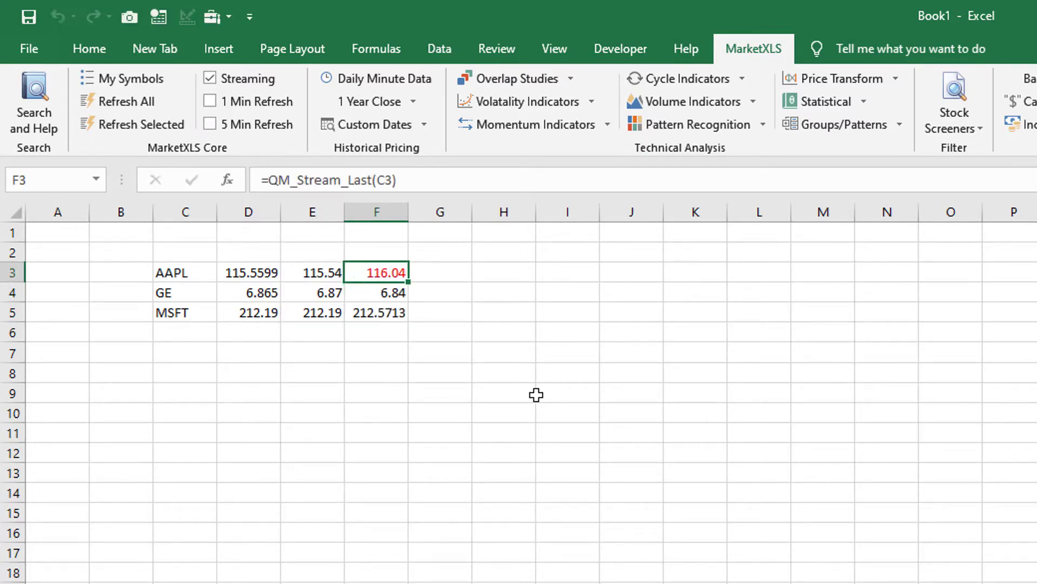
pyautogui.press('Right')
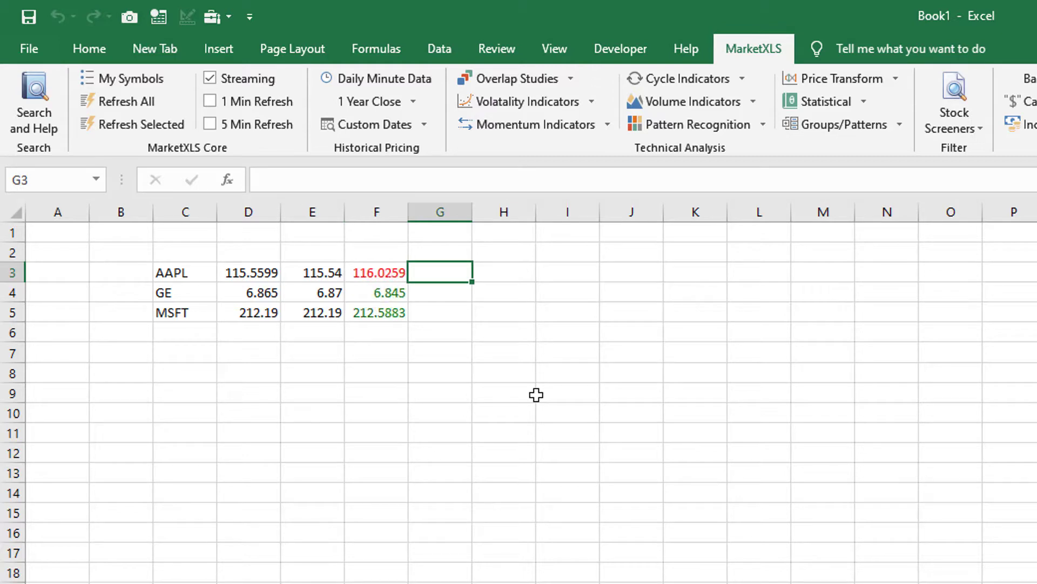
pyautogui.write('=qm_str')
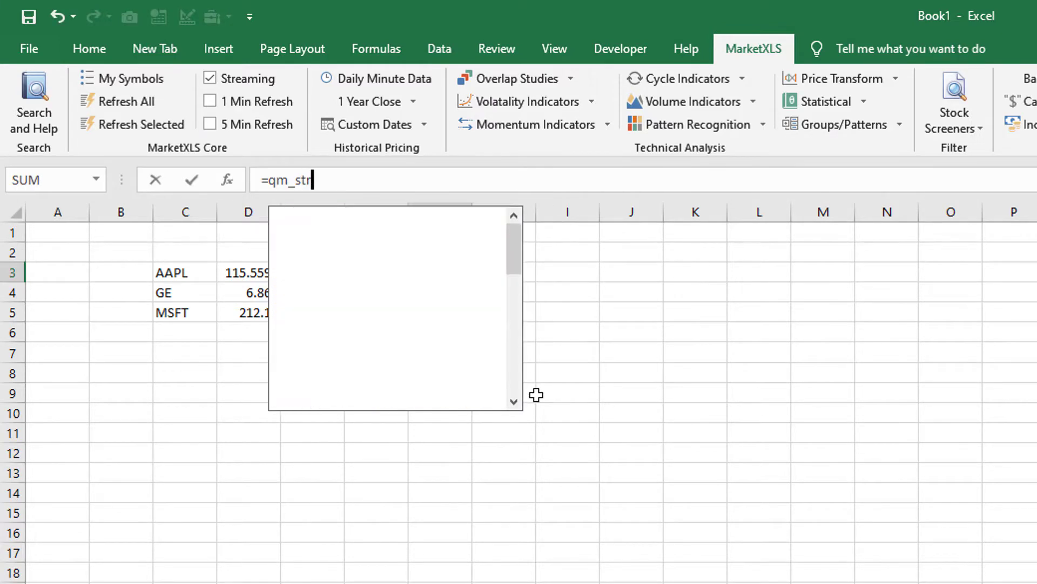
pyautogui.write('eam_ask')
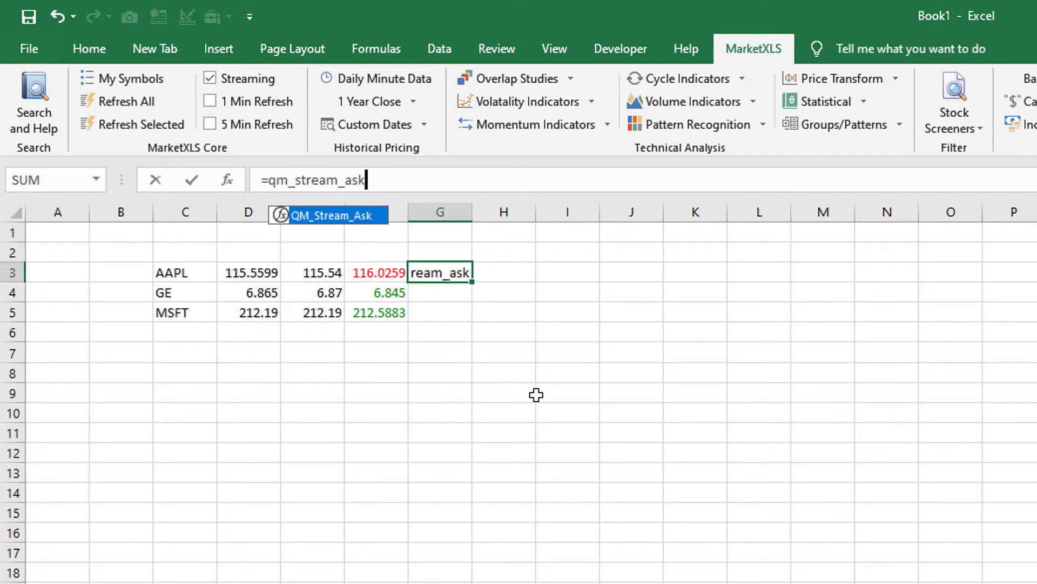
pyautogui.press('Tab')
pyautogui.press('Left')
pyautogui.press('Left')
pyautogui.press('Left')
pyautogui.press('Left')
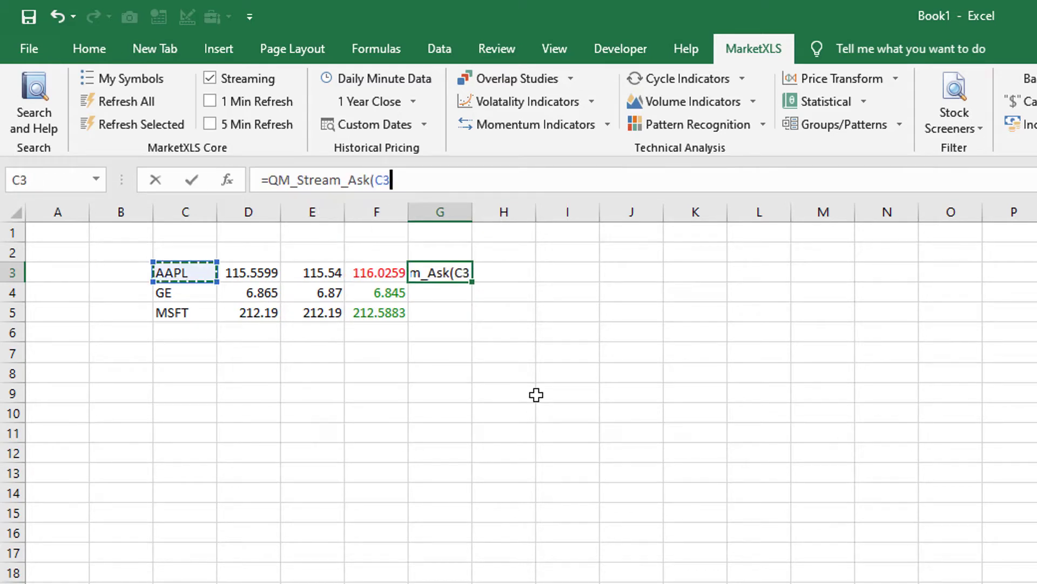
pyautogui.hotkey('ctrl', 'Return')
# - Copy the QM_Stream_Ask formula from G3 to G4:G5
pyautogui.hotkey('ctrl', 'c')
pyautogui.press('Down')
pyautogui.hotkey('shift', 'Down')
pyautogui.hotkey('ctrl', 'v')
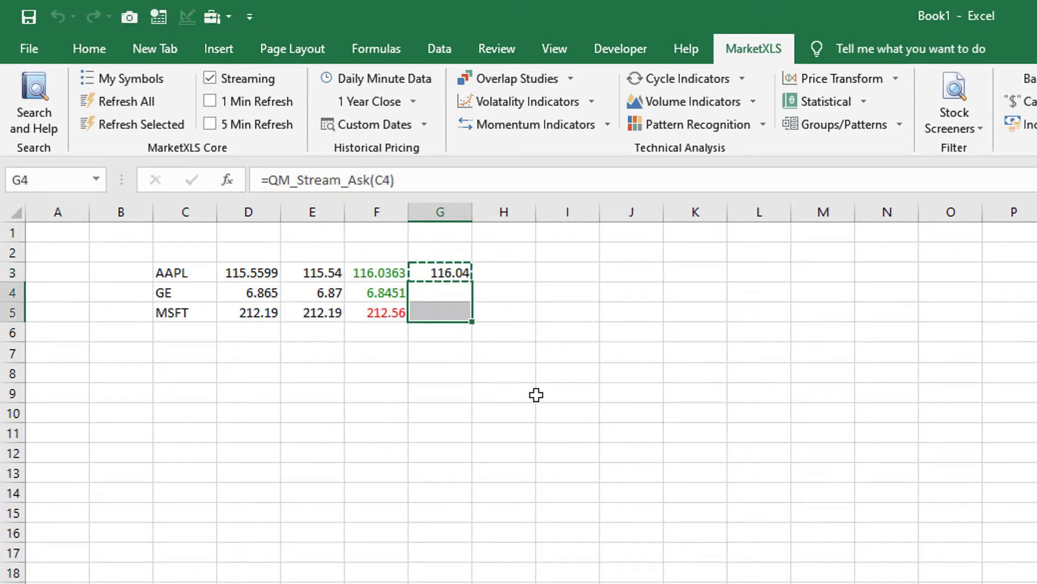
# - Enter the historical close formula =Close_Historical(C3,TODAY()-30) in cell H3
pyautogui.press('Up')
pyautogui.press('Right')
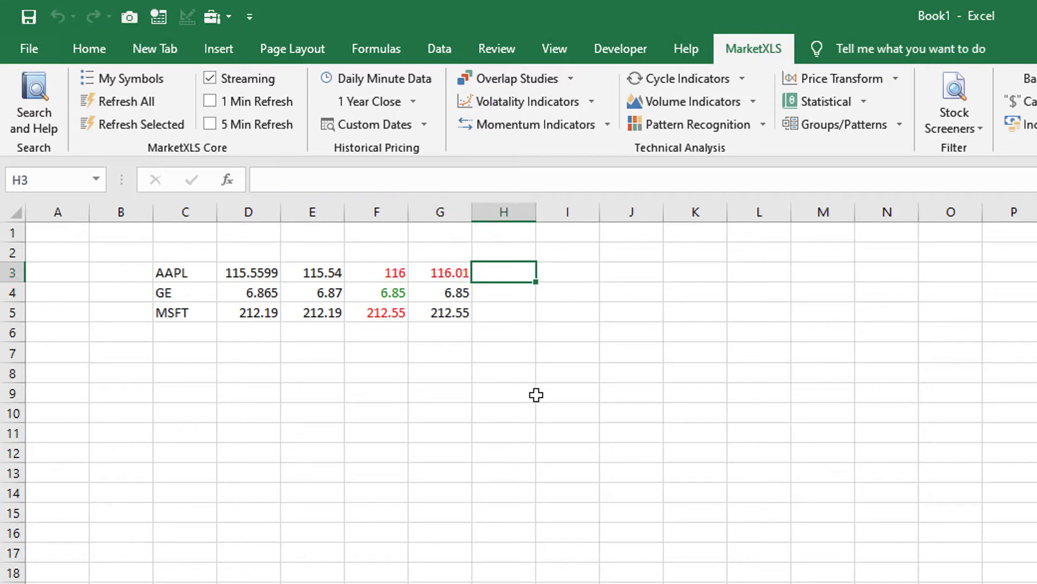
pyautogui.write('=close')
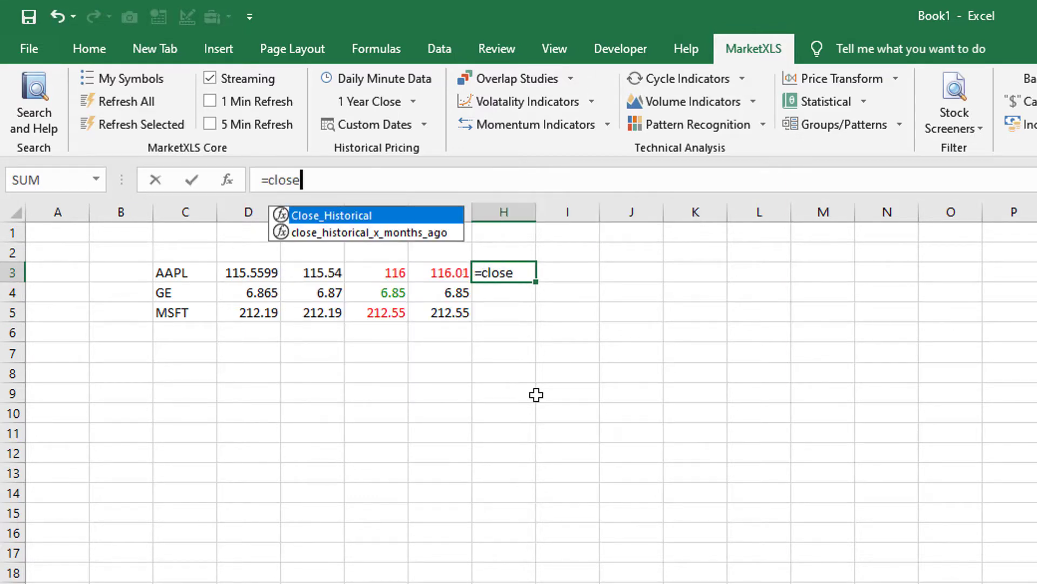
pyautogui.press('Tab')
pyautogui.press('Left')
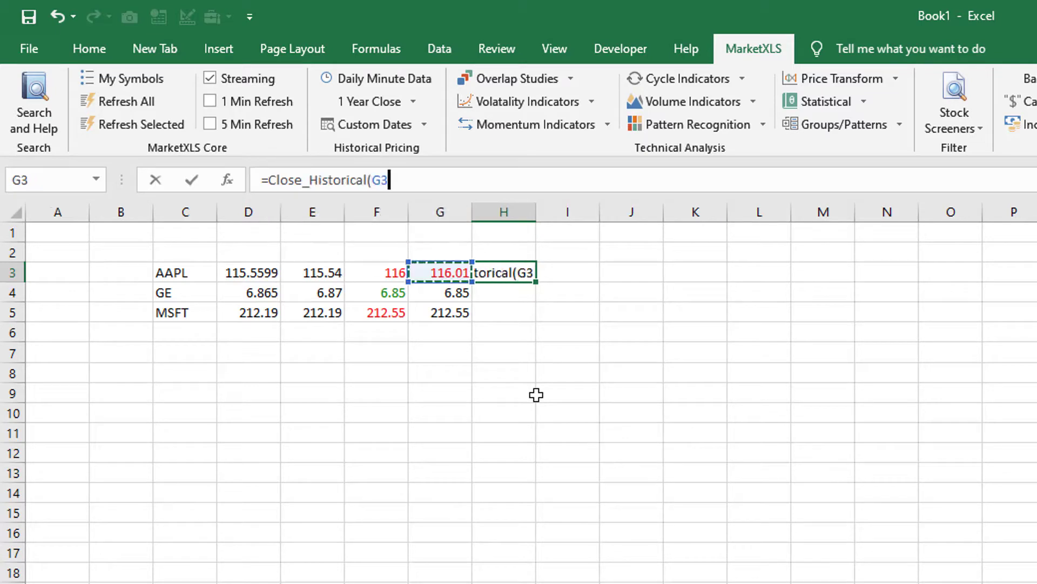
pyautogui.press('Left')
pyautogui.press('Left')
pyautogui.press('Left')
pyautogui.press('Left')
pyautogui.write(',tod')
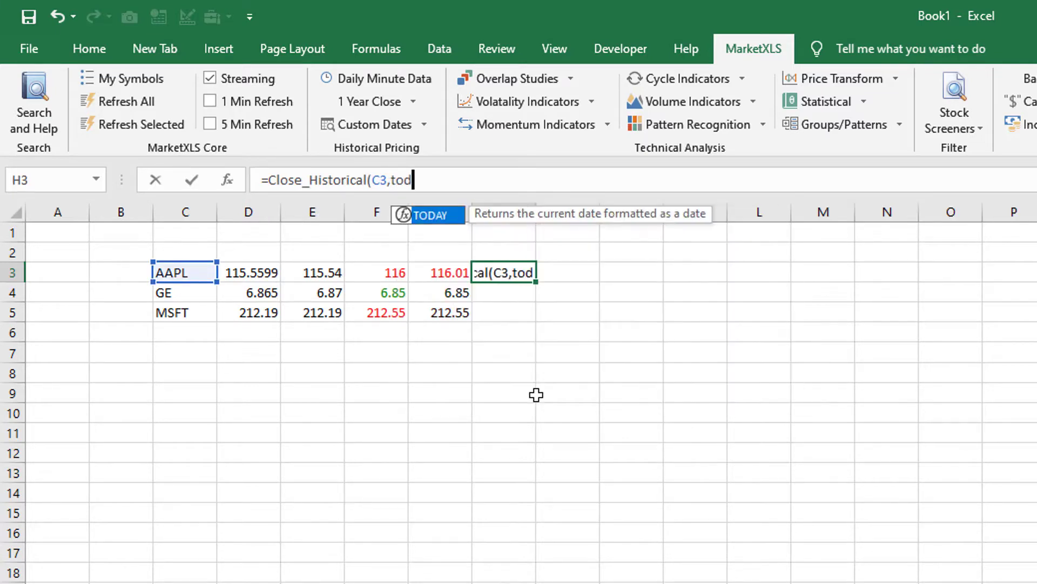
pyautogui.write('ay()-')
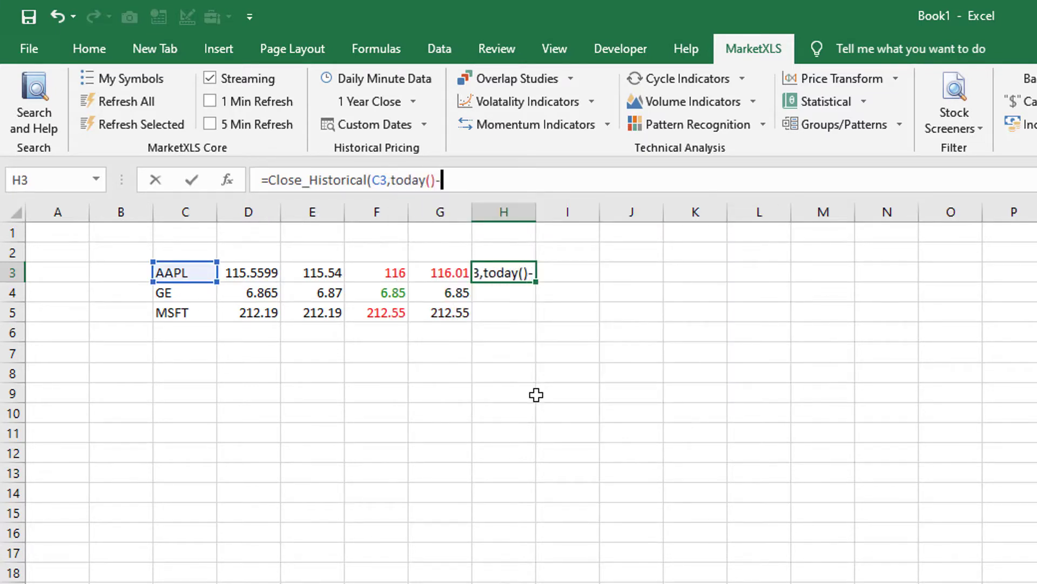
pyautogui.write('30)')
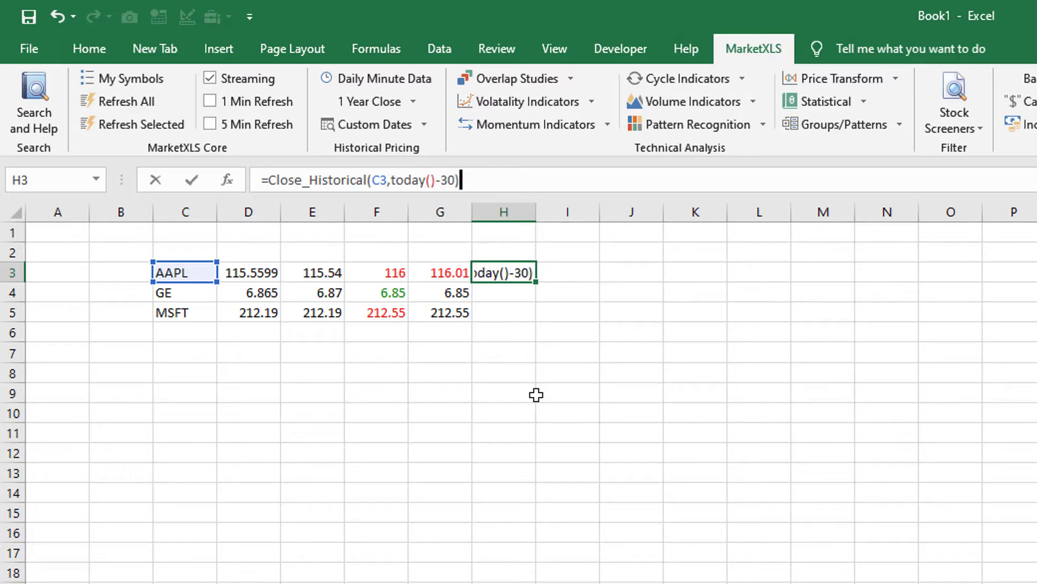
pyautogui.press('Return')
# - Copy the Close_Historical formula from H3 to H4:H5
pyautogui.press('Up')
pyautogui.hotkey('ctrl', 'c')
pyautogui.press('Down')
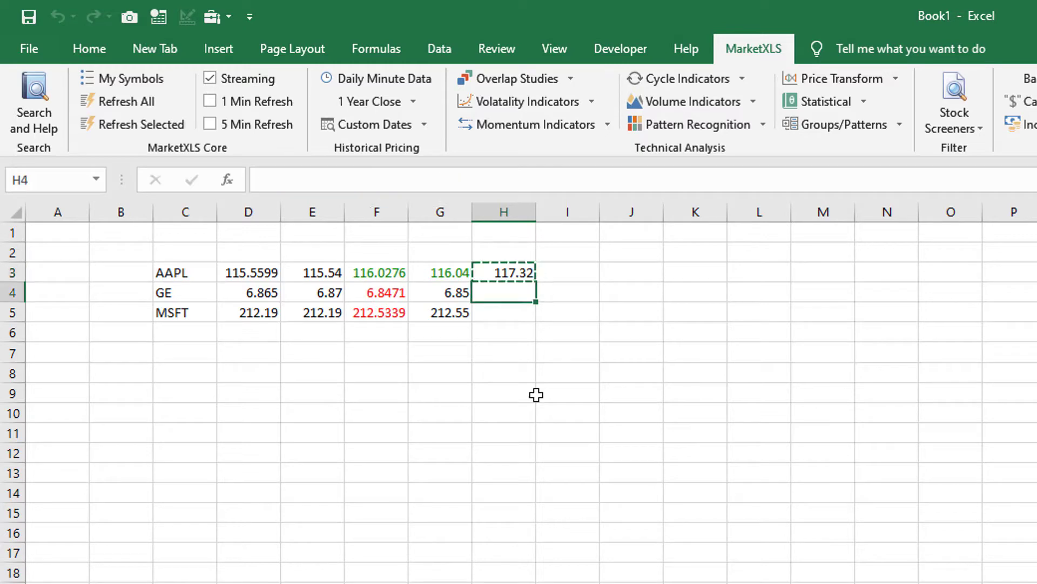
pyautogui.hotkey('shift', 'Down')
pyautogui.hotkey('ctrl', 'v')
pyautogui.press('Up')
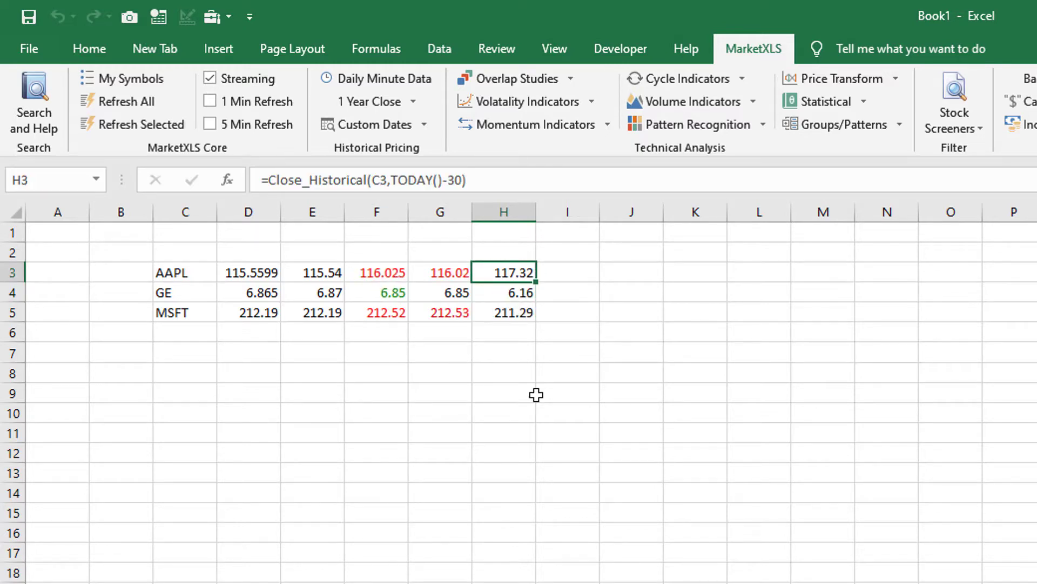
# - Retrieve the 1 Year Close price history for the tickers in C3:C5
pyautogui.hotkey('ctrl', 'Left')
pyautogui.hotkey('ctrl', 'shift', 'Down')
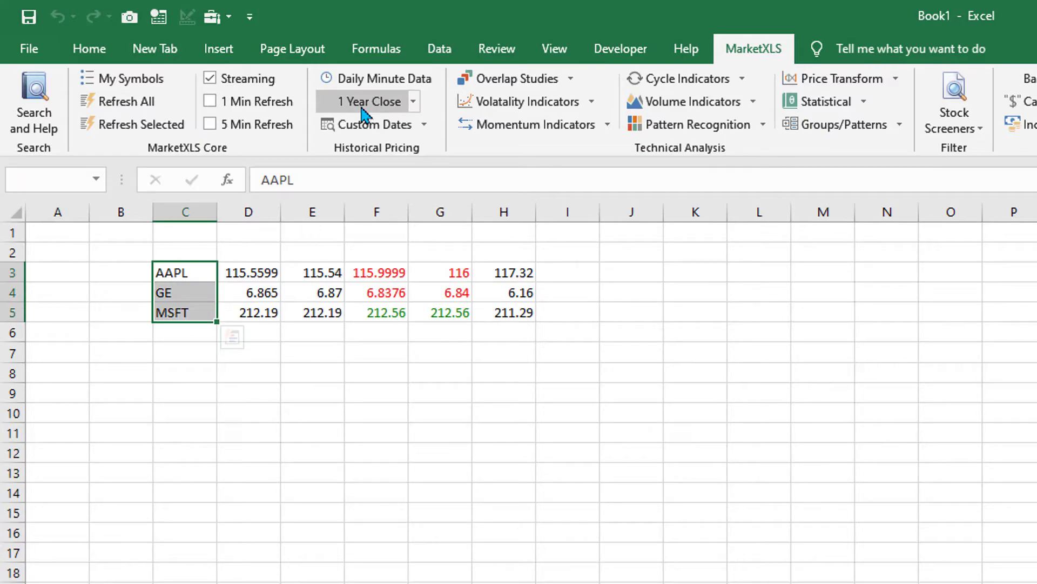
pyautogui.click(363, 111)
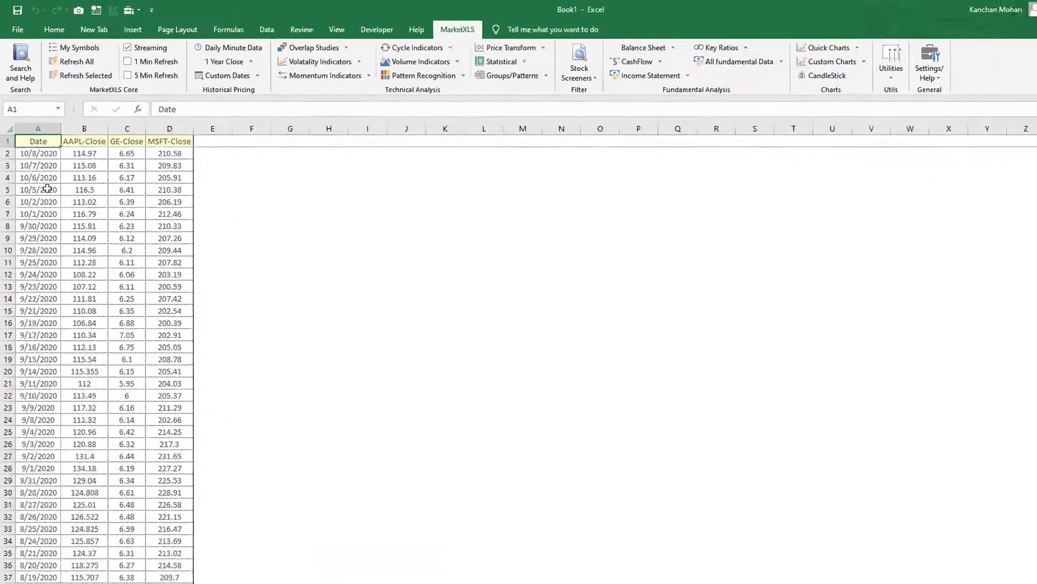
# - Return to Sheet1 and retrieve daily custom-date price history for the three tickers with all price and volume fields included
pyautogui.click(107, 547)
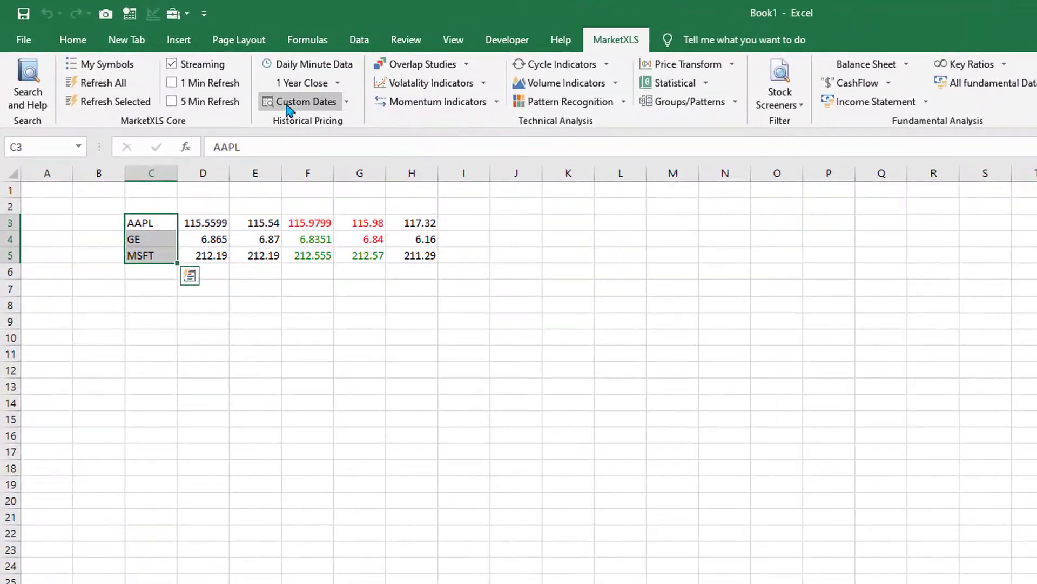
pyautogui.click(194, 69)
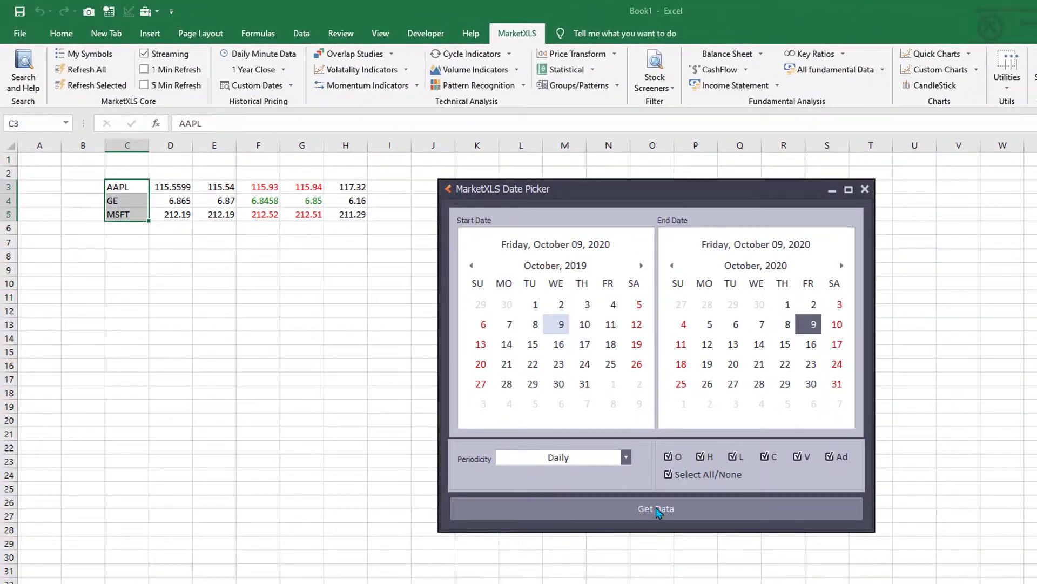
pyautogui.click(637, 509)
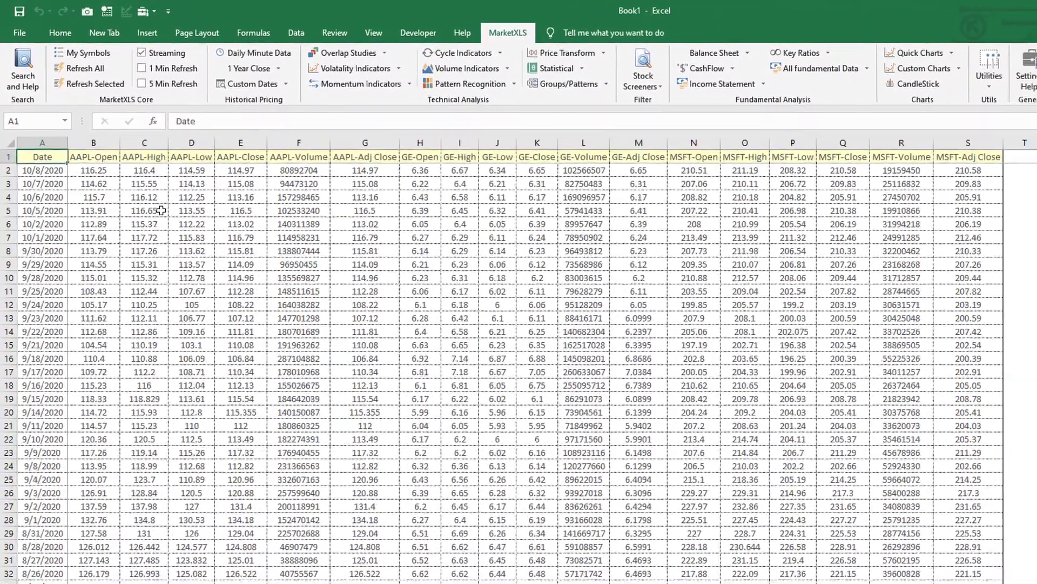
pyautogui.moveTo(154, 214); pyautogui.dragTo(478, 224)
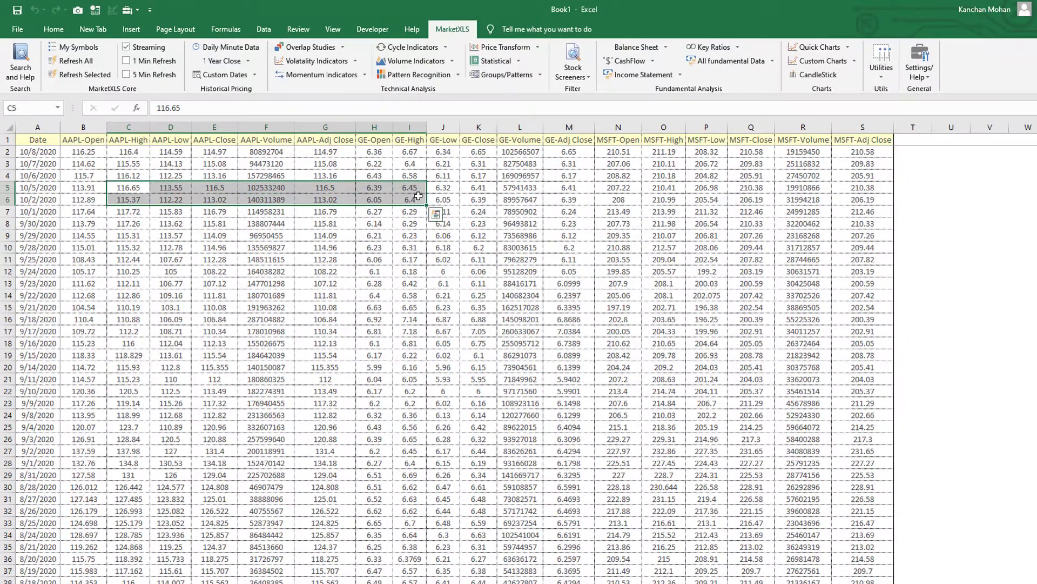
pyautogui.click(464, 233)
# - Return to Sheet1 and enter the option chain formula =QM_GetOptionChainActive(C5) in cell D8
pyautogui.click(238, 582)
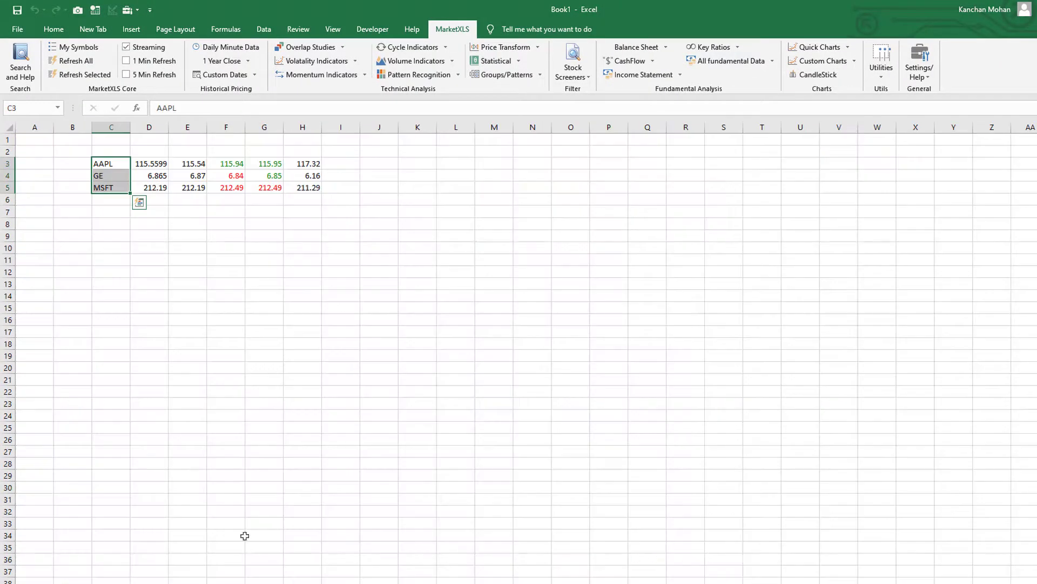
pyautogui.click(136, 229)
pyautogui.write('=qm')
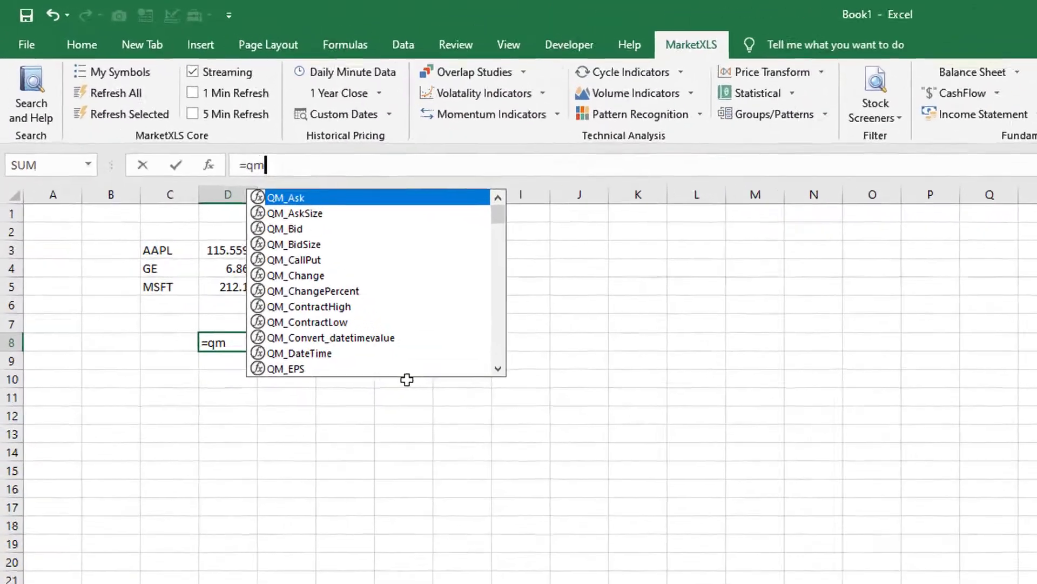
pyautogui.write('_')
pyautogui.write('getoptio')
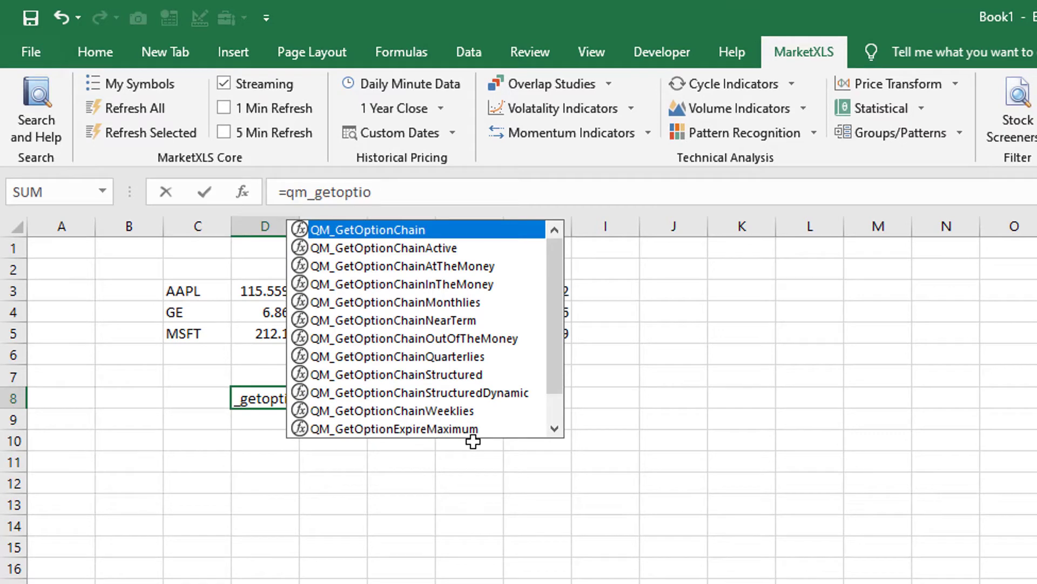
pyautogui.press('Down')
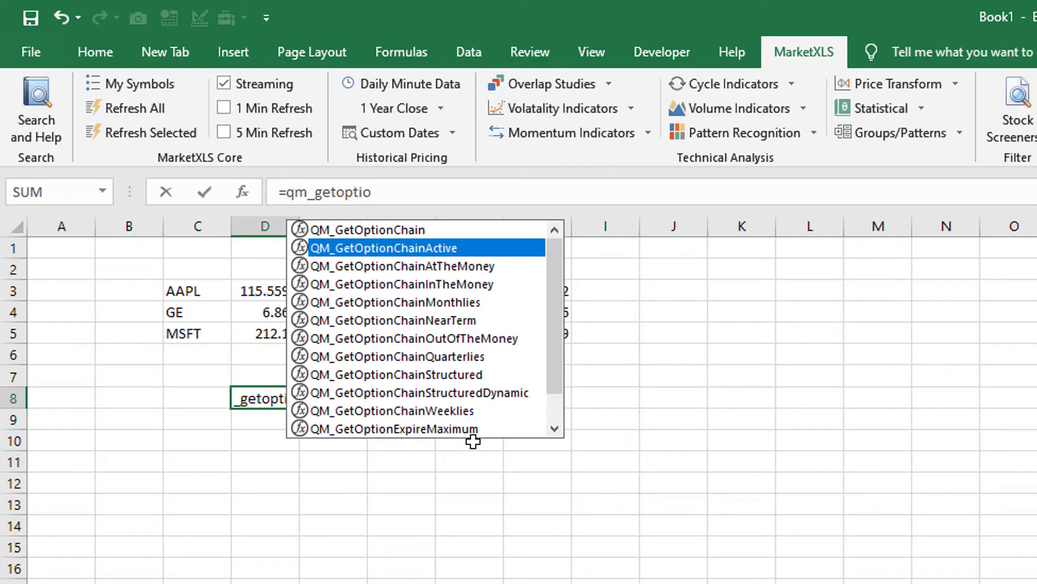
pyautogui.press('Down')
pyautogui.press('Down')
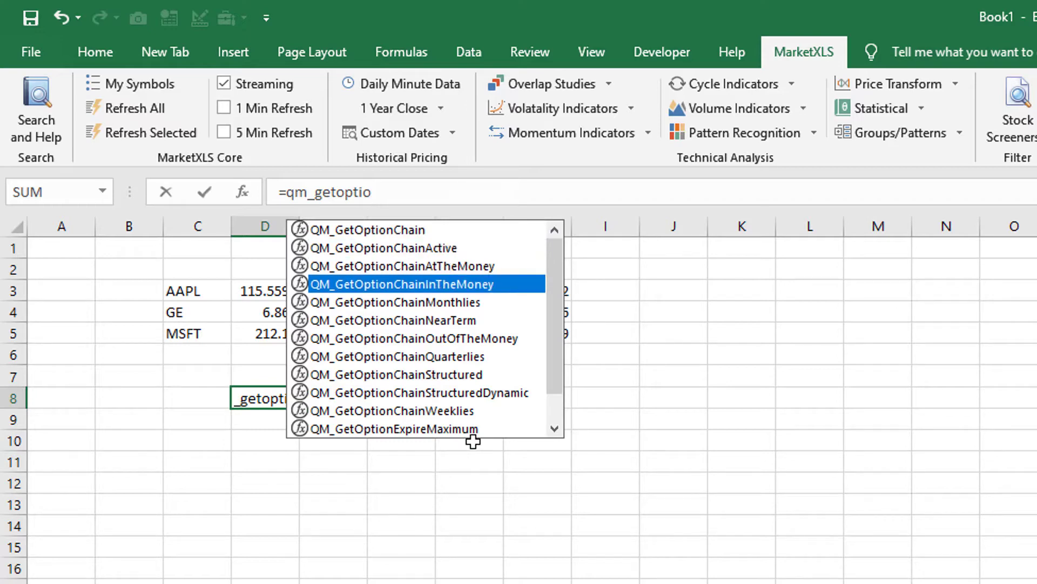
pyautogui.press('Up')
pyautogui.press('Up')
pyautogui.press('Tab')
pyautogui.press('Left')
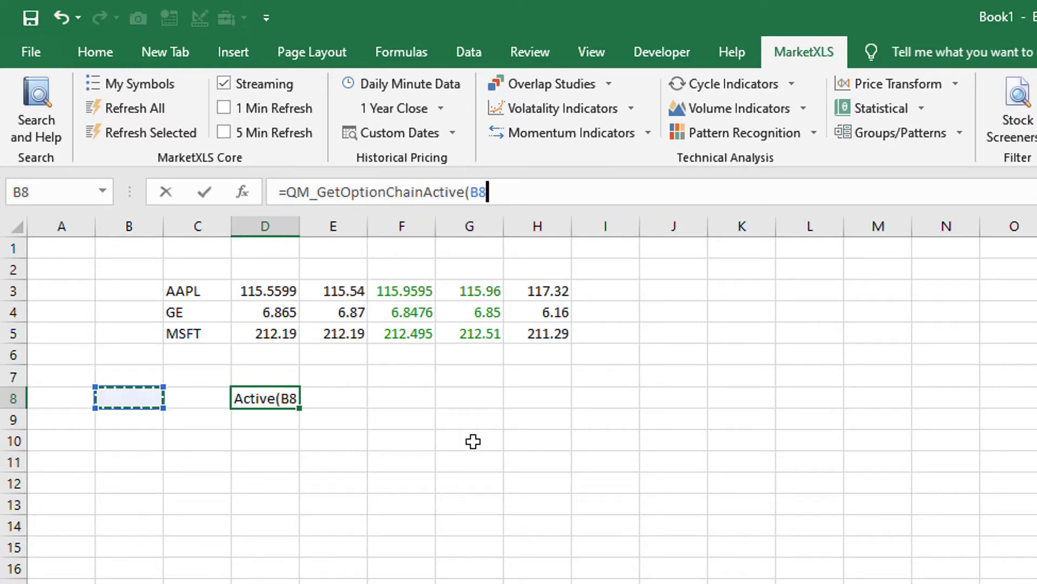
pyautogui.press('Up')
pyautogui.press('Up')
pyautogui.press('Up')
pyautogui.press('Up')
pyautogui.press('Right')
pyautogui.press('Down')
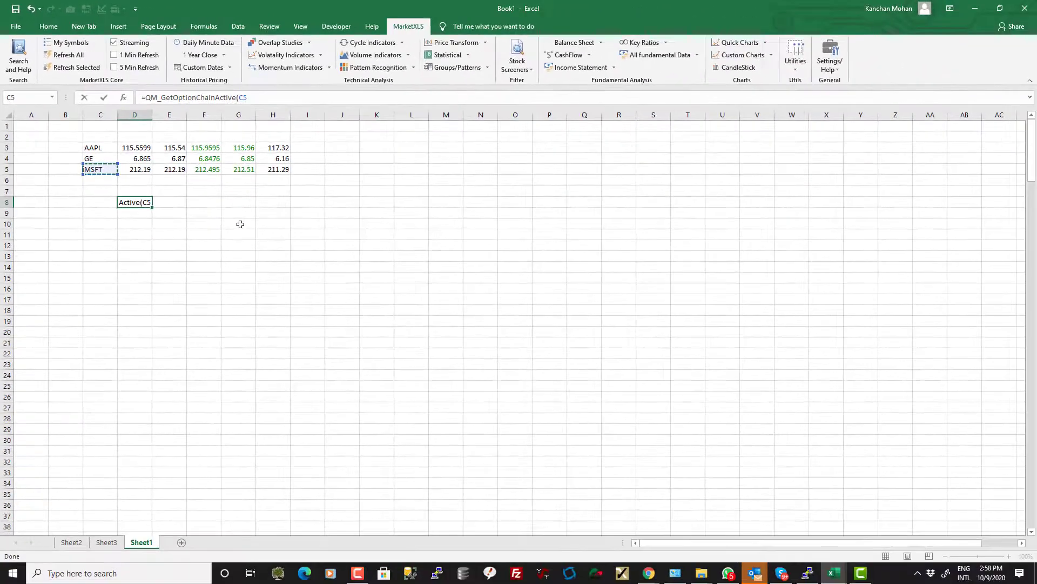
pyautogui.write(')')
pyautogui.press('Return')
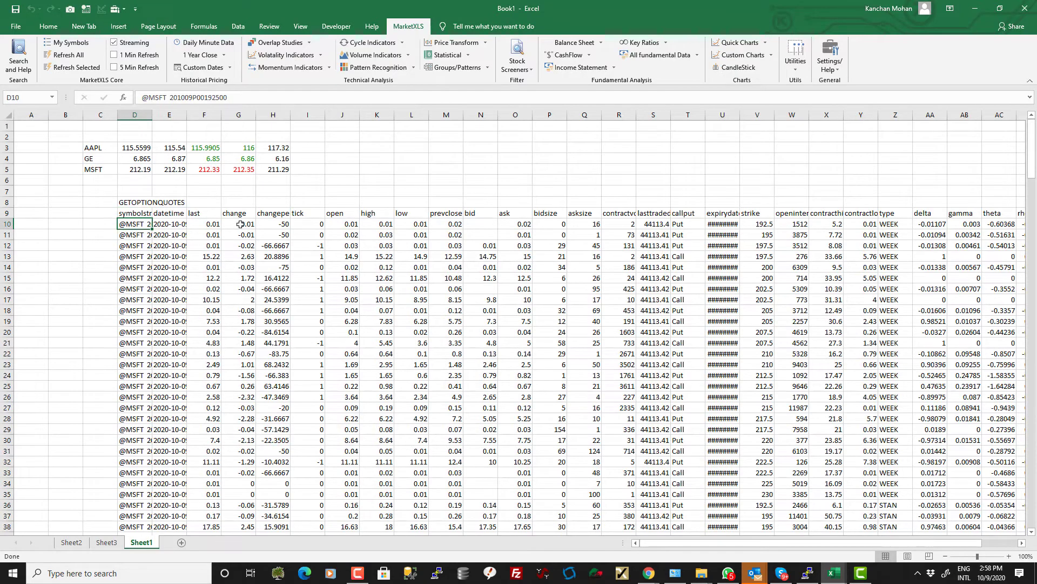
# - Fit column D to the width of the option symbols and select the symbols in D10:D20 to review them
pyautogui.doubleClick(153, 115)
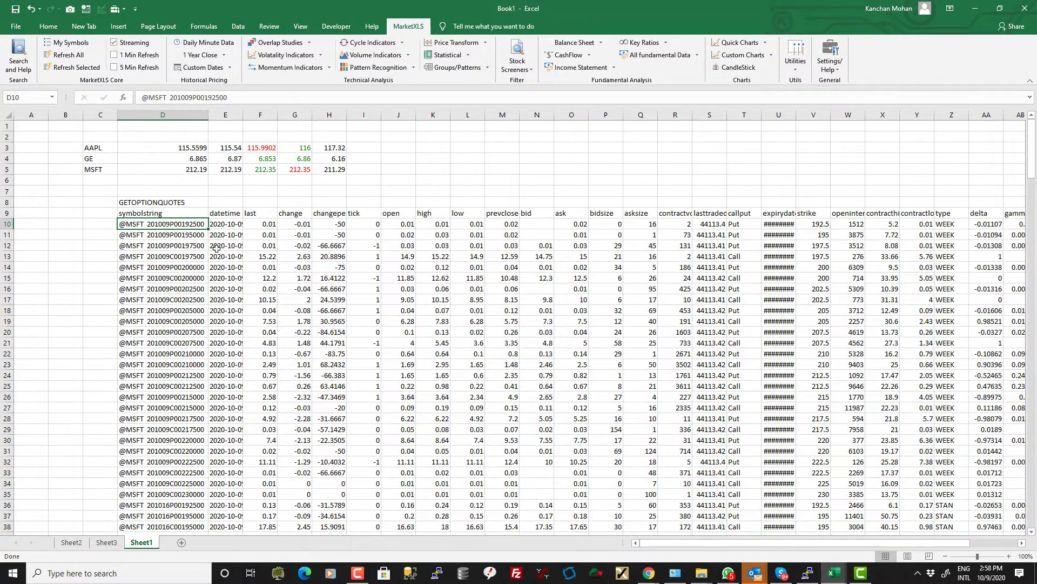
pyautogui.click(91, 236)
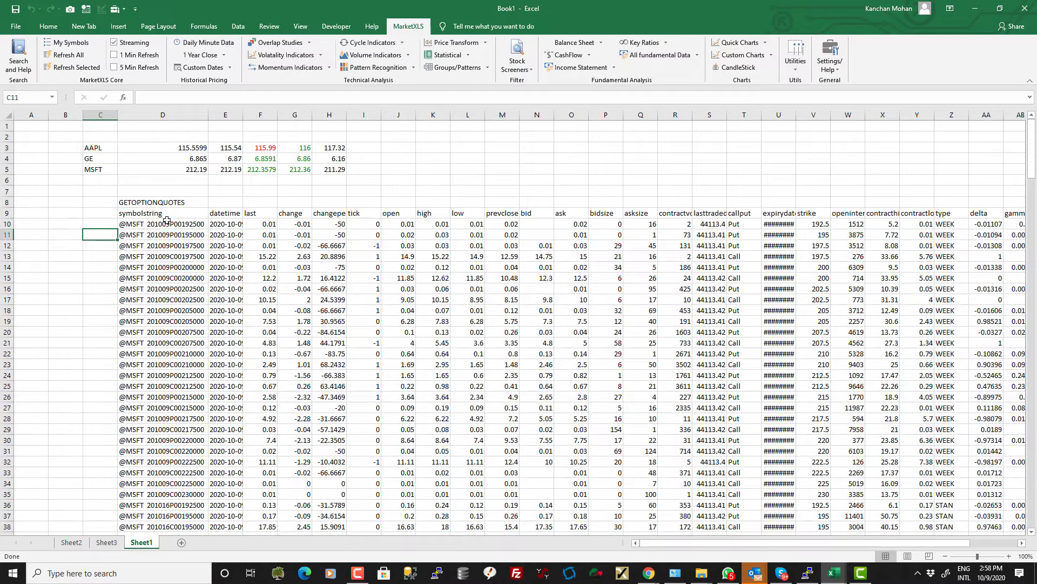
pyautogui.moveTo(175, 225); pyautogui.dragTo(177, 333)
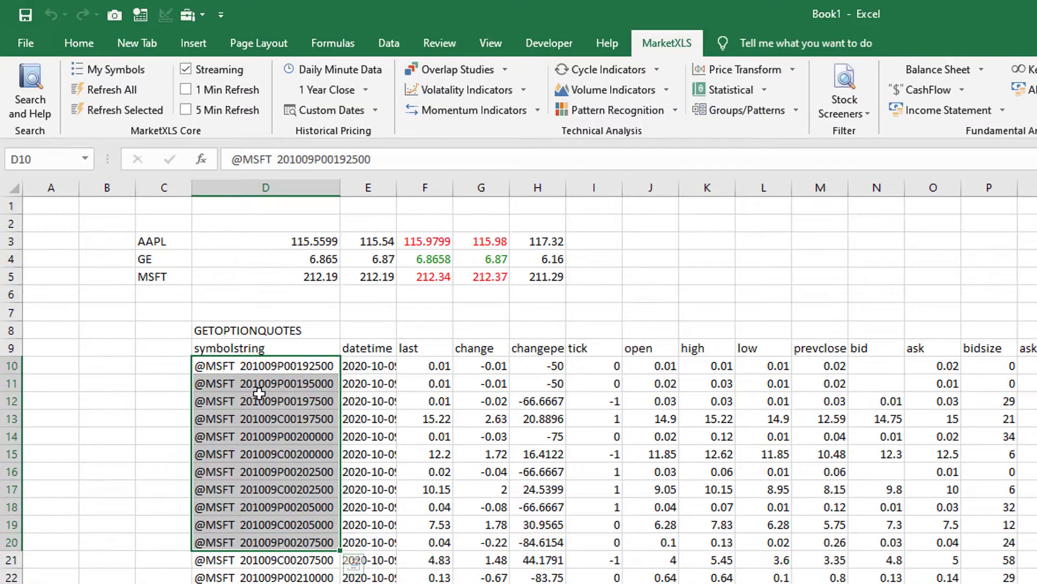
pyautogui.click(260, 393)
# - Enter the streaming option price formula =QM_Stream_Last(D11) in cell B11
pyautogui.click(86, 387)
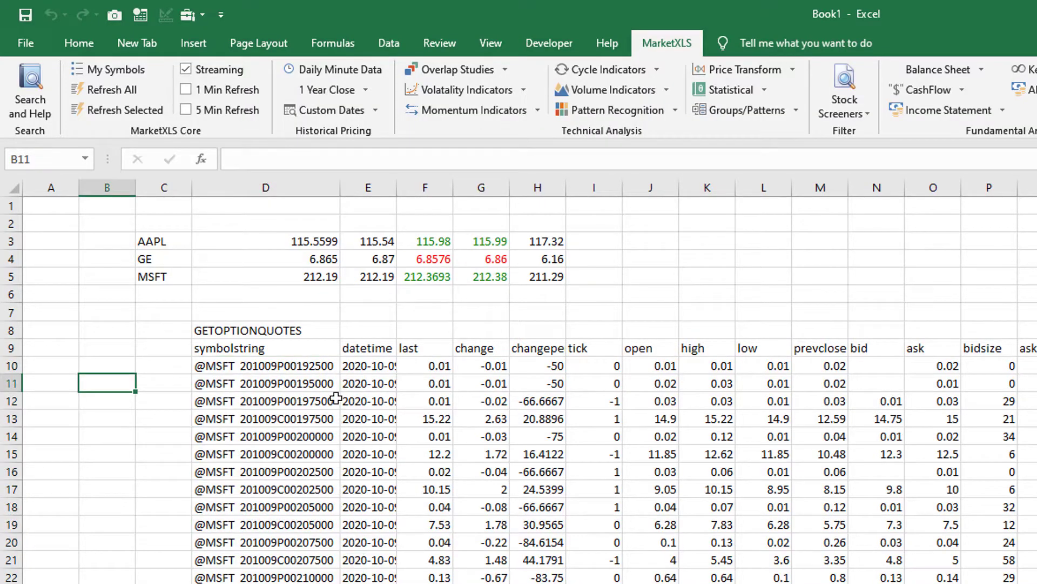
pyautogui.write('=qm_')
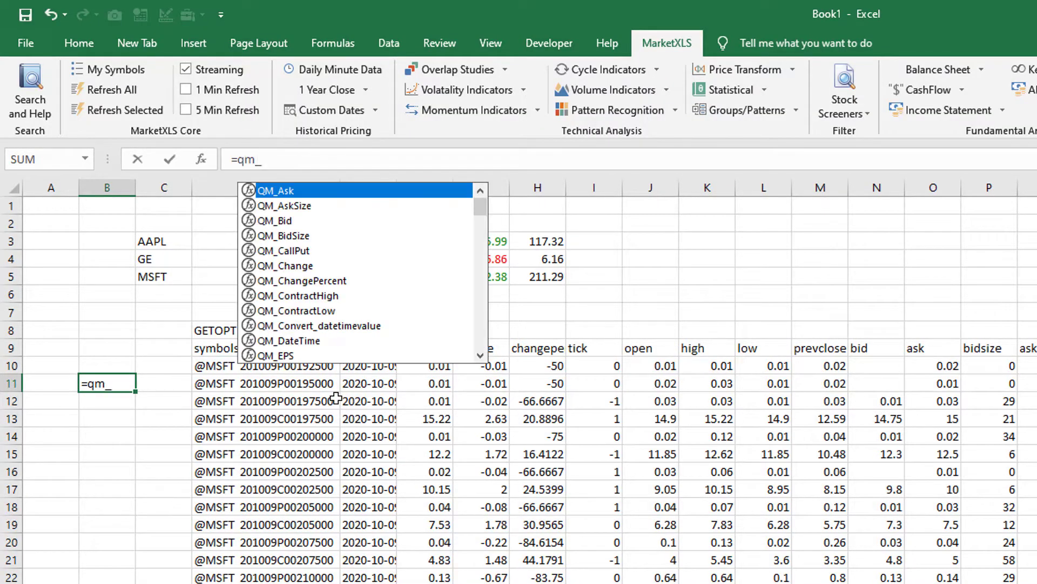
pyautogui.write('stream_la')
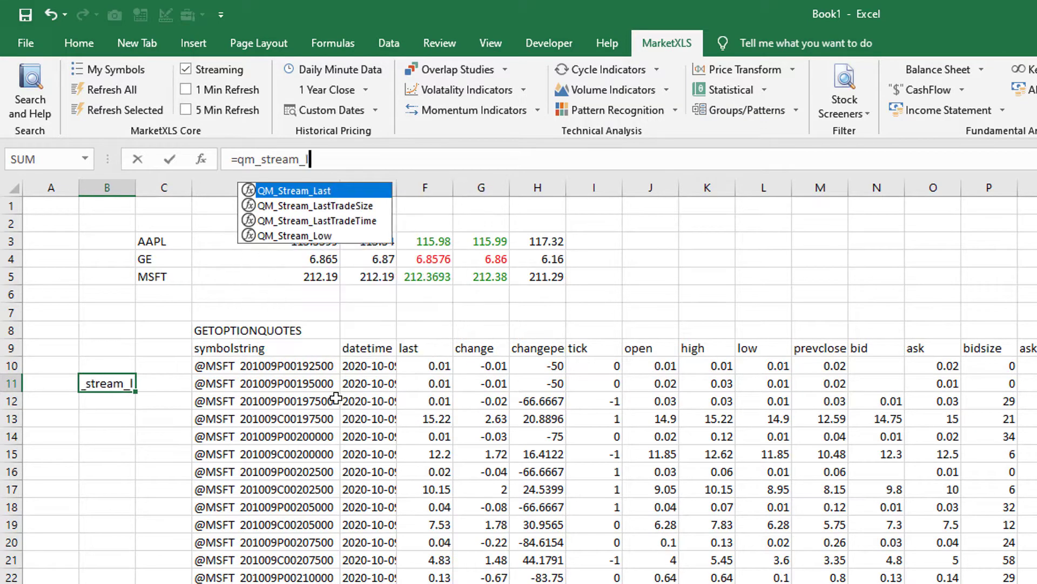
pyautogui.press('Tab')
pyautogui.press('Right')
pyautogui.press('Right')
pyautogui.press('Return')
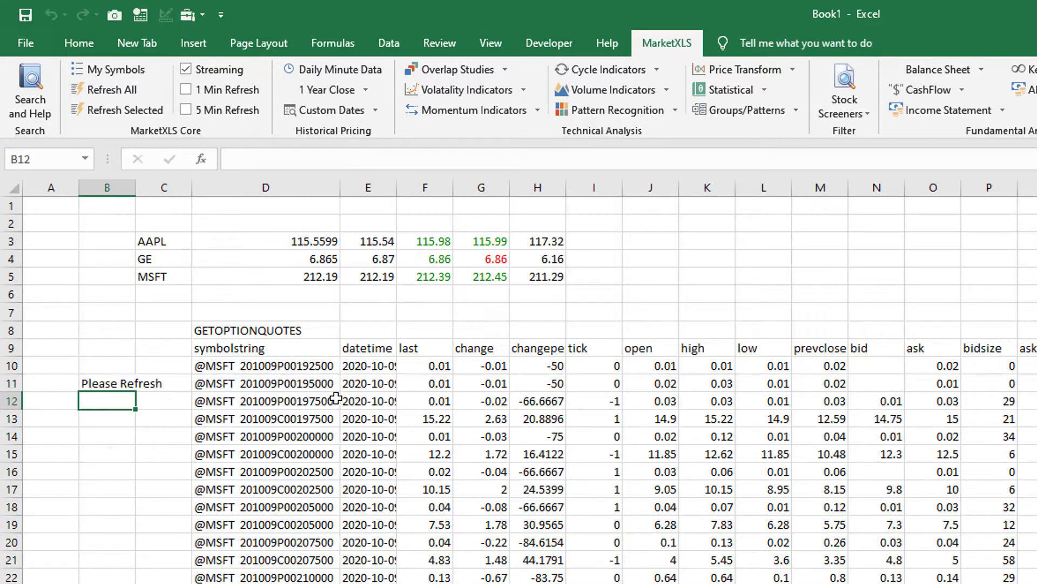
# - Copy the QM_Stream_Last formula from B11 to B12:B17 and highlight the matching option symbols in column D
pyautogui.press('Up')
pyautogui.hotkey('ctrl', 'c')
pyautogui.press('Down')
pyautogui.hotkey('shift', 'Down')
pyautogui.hotkey('shift', 'Down')
pyautogui.hotkey('shift', 'Down')
pyautogui.hotkey('shift', 'Down')
pyautogui.hotkey('shift', 'Down')
pyautogui.hotkey('ctrl', 'v')
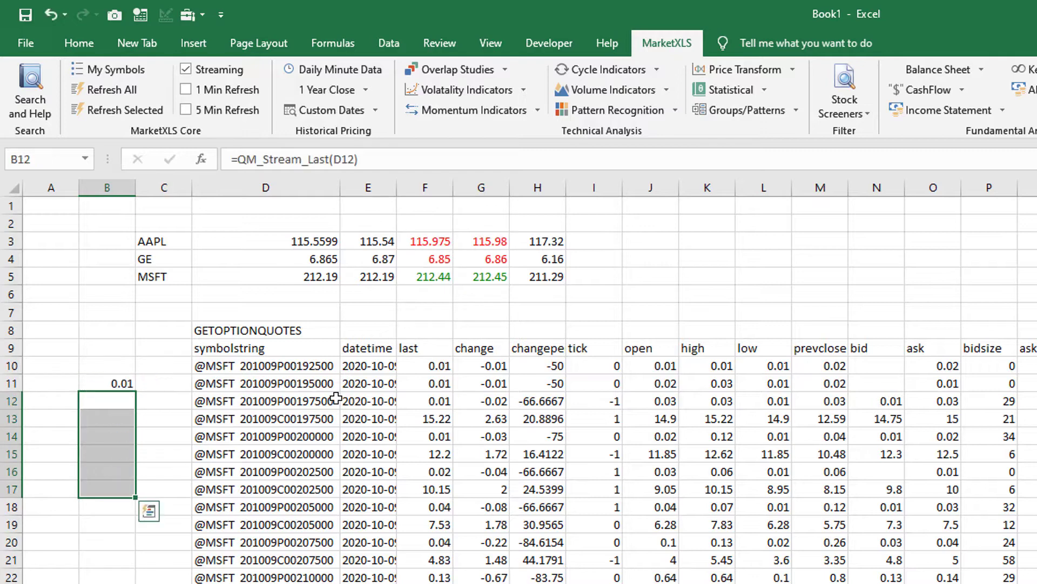
pyautogui.press('Up')
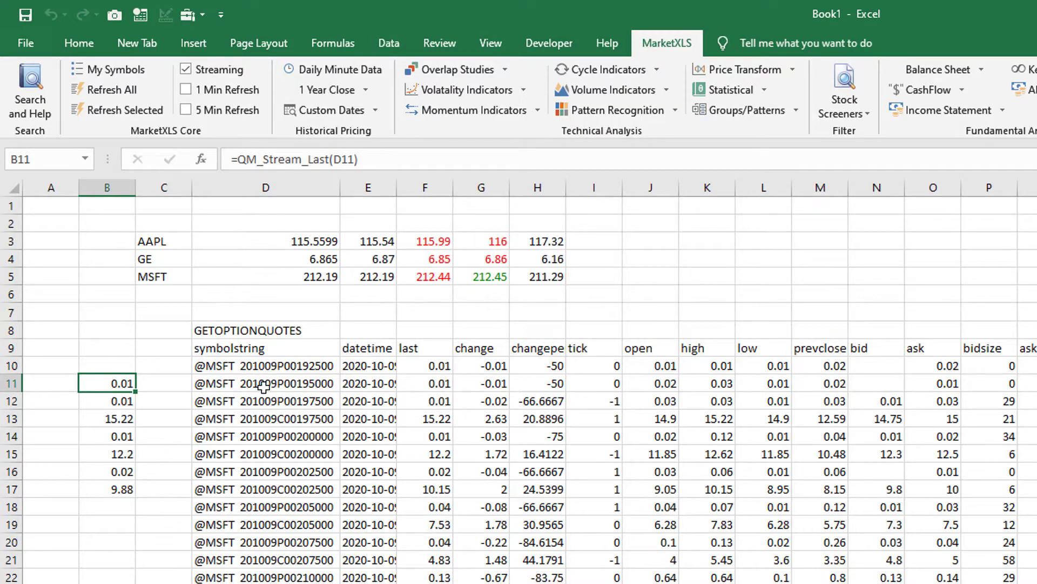
pyautogui.moveTo(274, 385); pyautogui.dragTo(234, 490)
# - Start an OptionSymbol formula in cell J3 and open its function arguments beside the stock prices
pyautogui.click(662, 238)
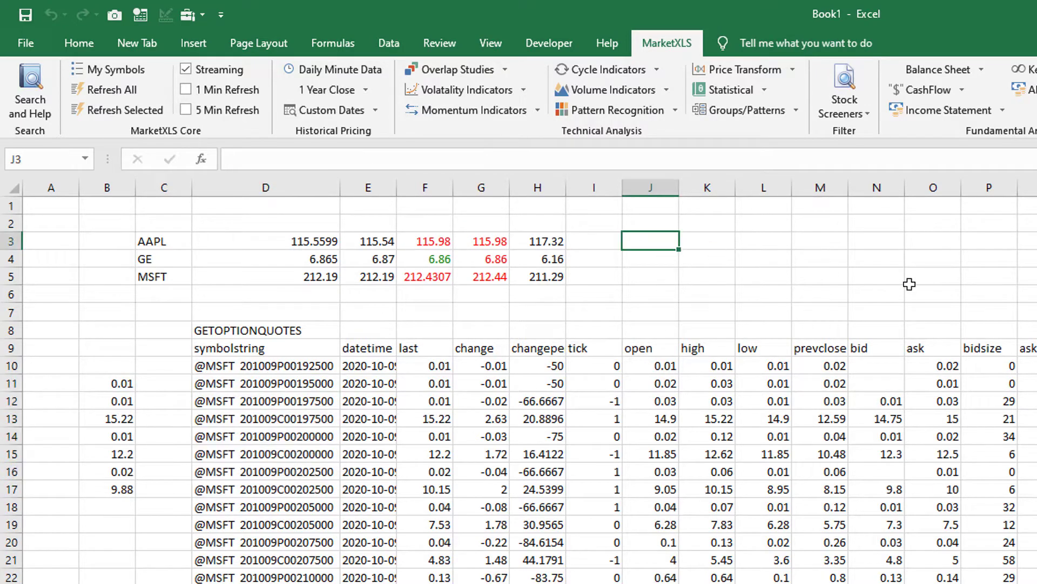
pyautogui.write('=optionsy')
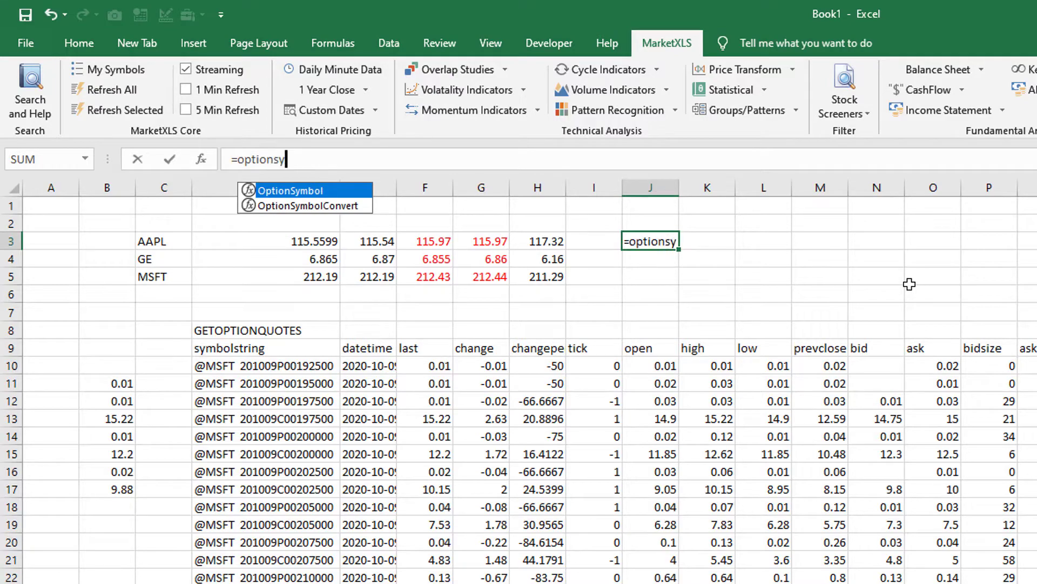
pyautogui.press('Tab')
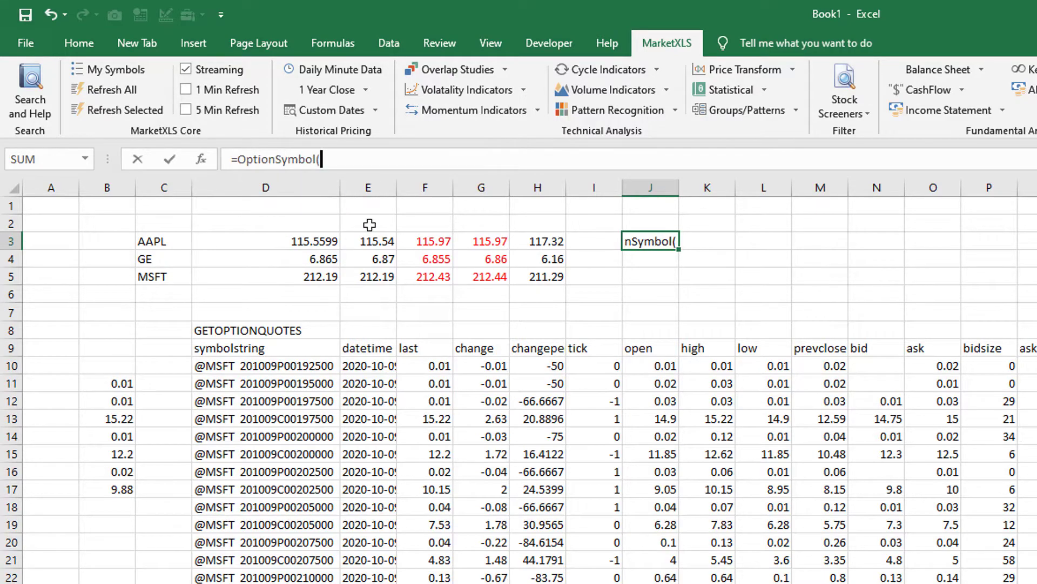
pyautogui.click(201, 158)
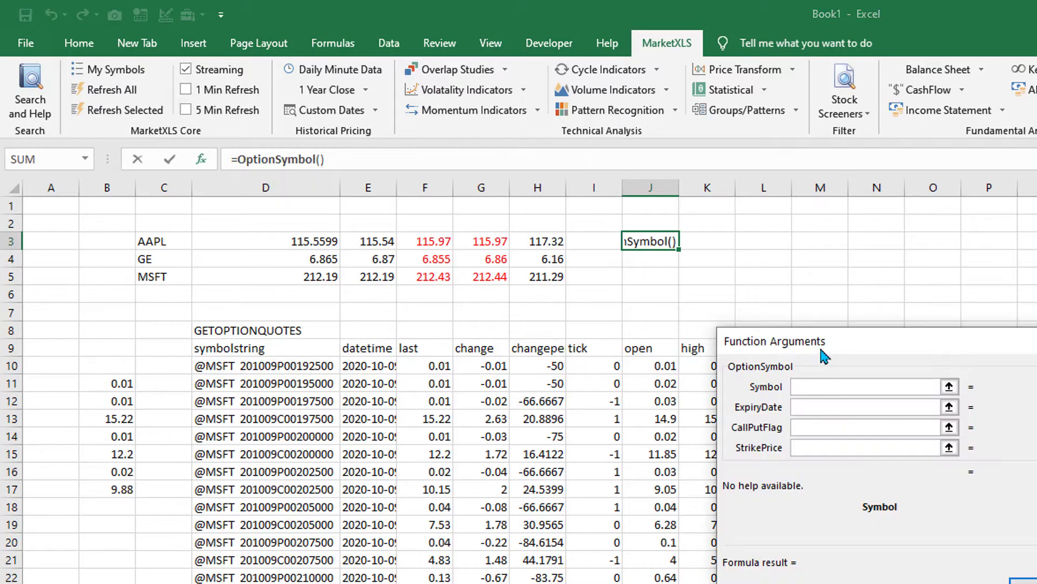
pyautogui.moveTo(768, 341); pyautogui.dragTo(646, 349)
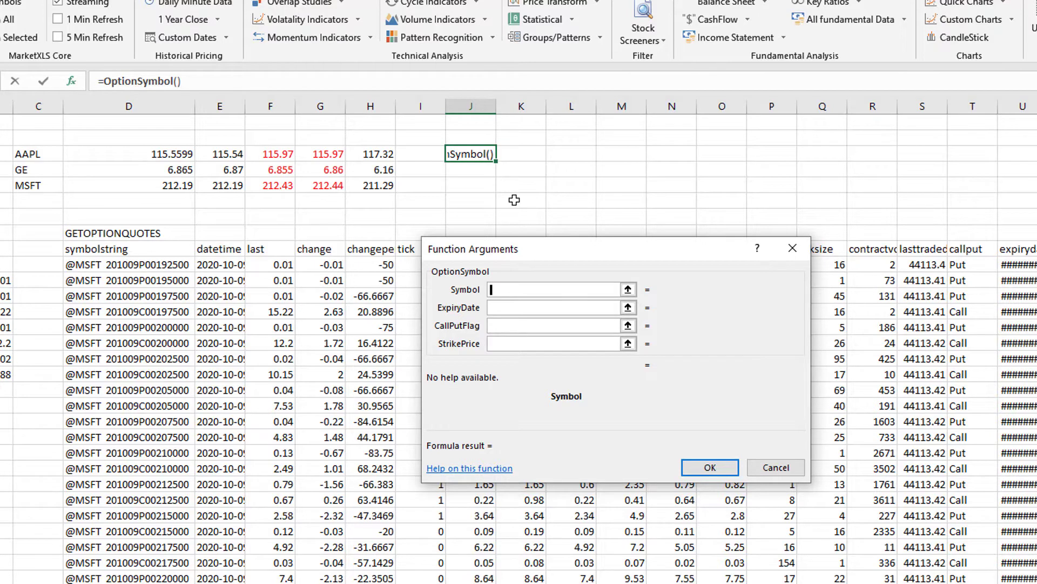
# - Complete the OptionSymbol formula with symbol C3, expiry date "2020-10-16", flag "Call" and strike price 100
pyautogui.click(628, 290)
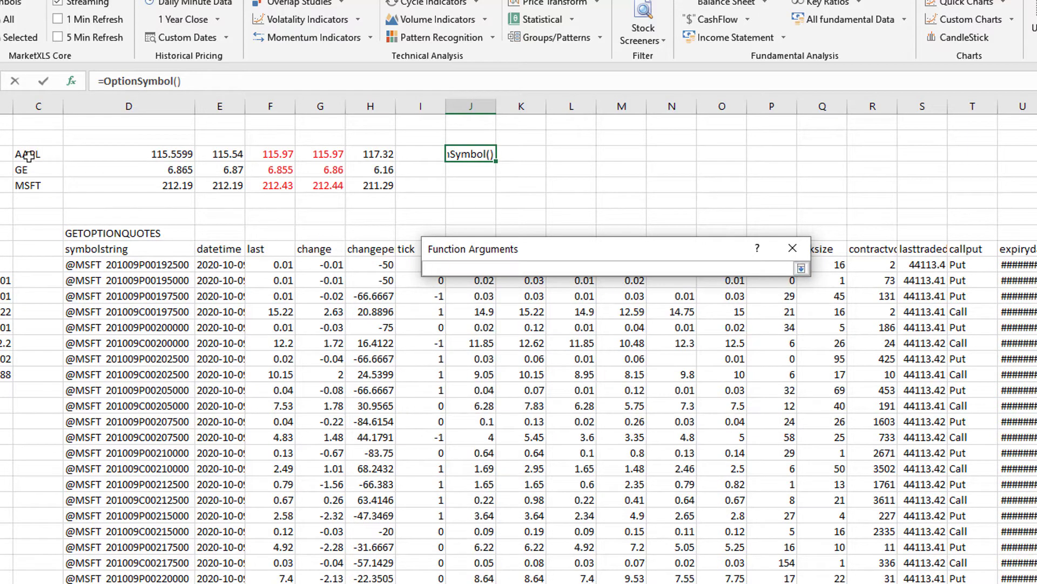
pyautogui.click(63, 160)
pyautogui.press('Return')
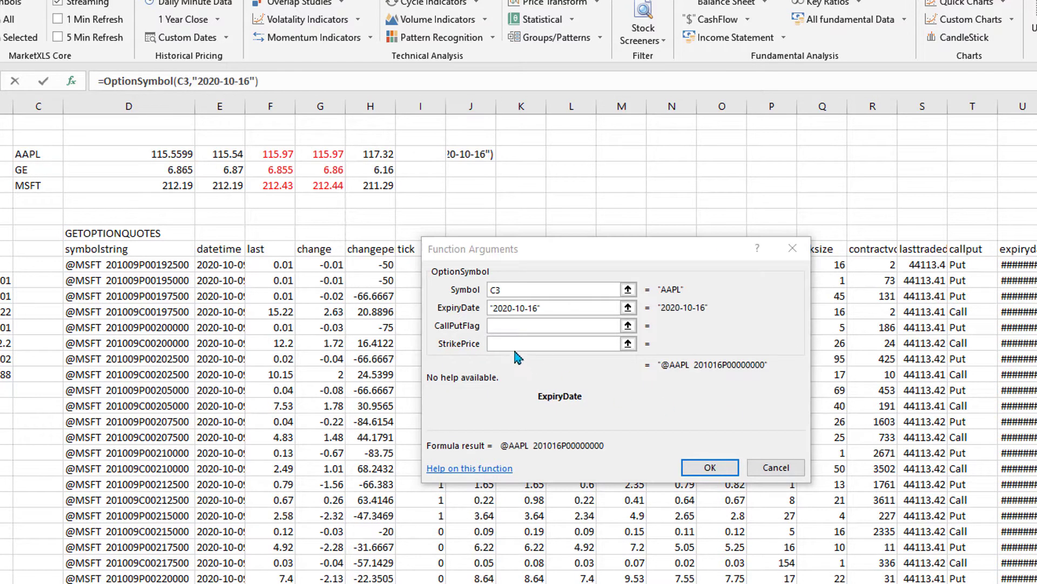
pyautogui.click(515, 327)
pyautogui.write('Call')
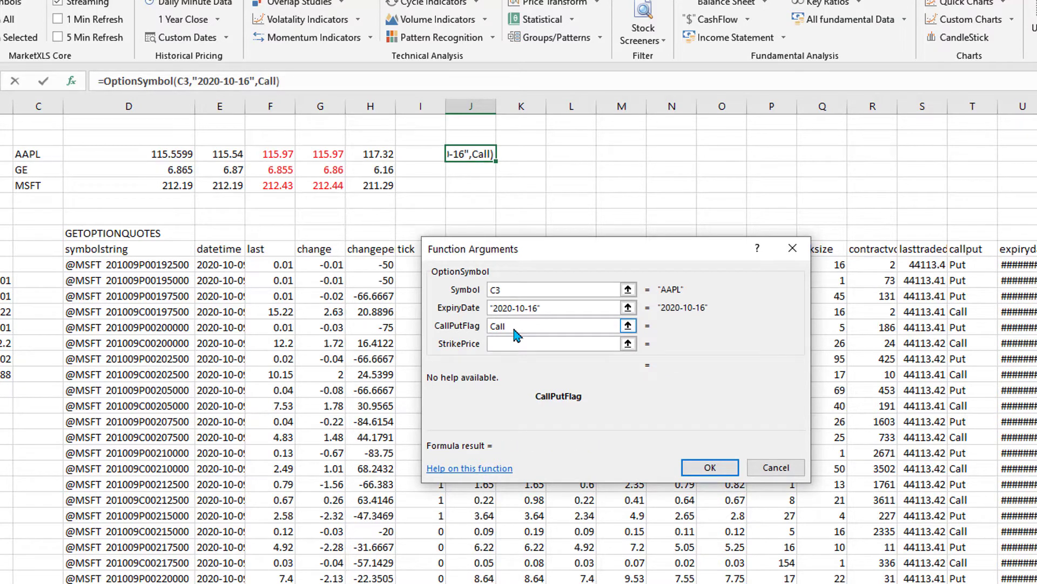
pyautogui.press('Tab')
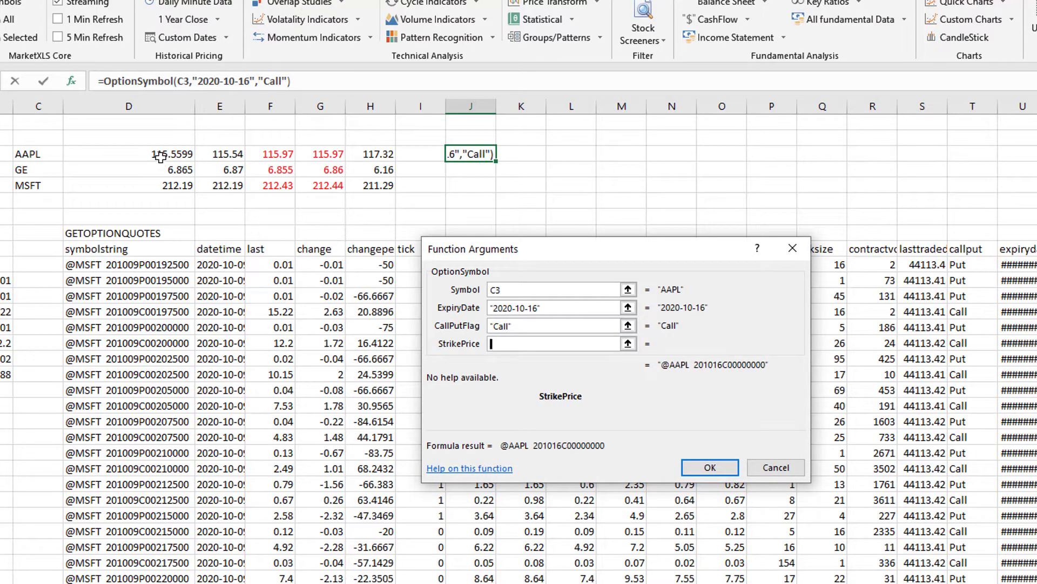
pyautogui.write('1')
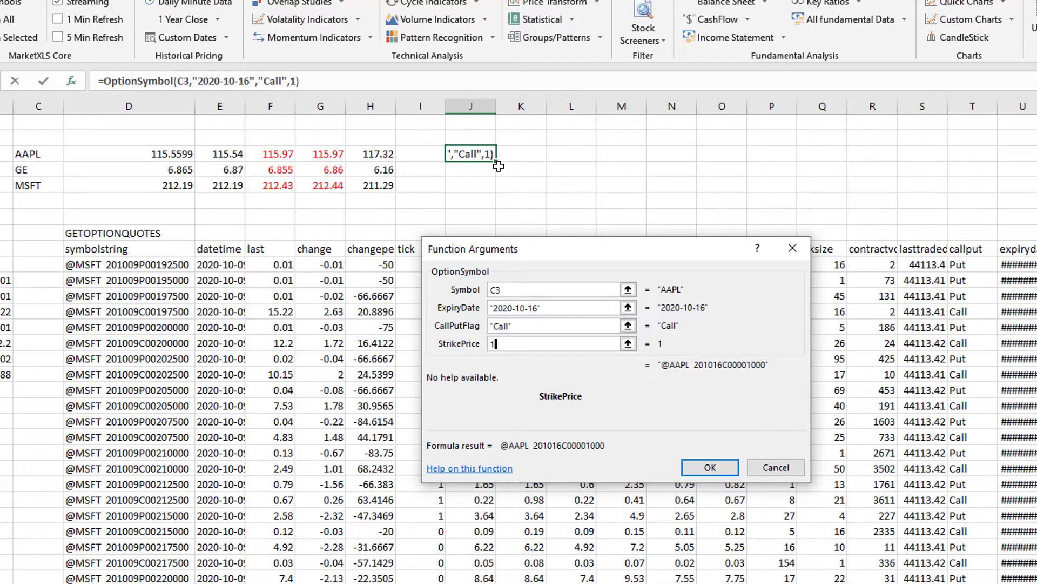
pyautogui.write('00')
pyautogui.press('Return')
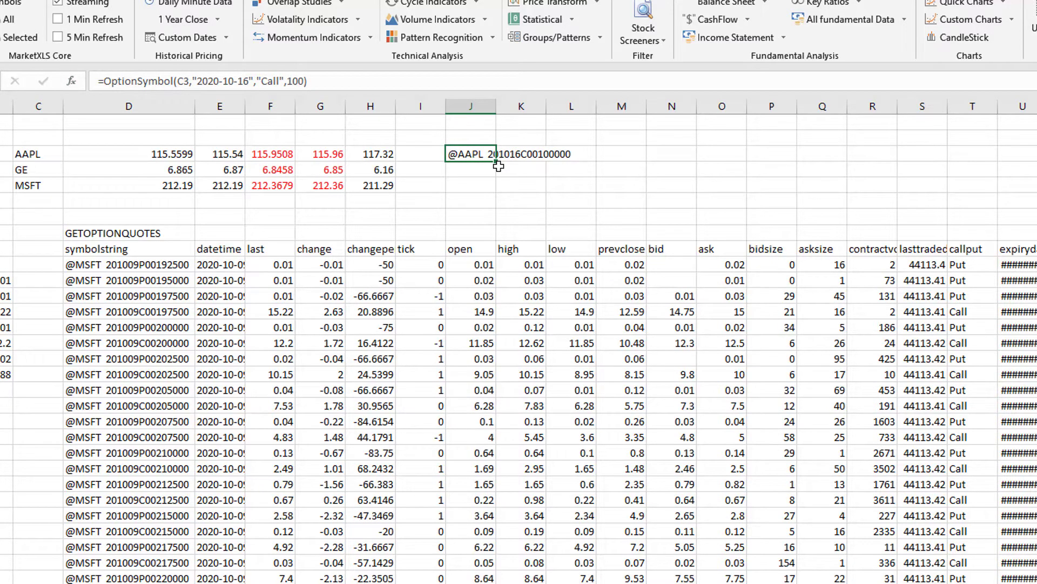
# - Check the AAPL price formula in D3 and fit column J to the width of the option symbol
pyautogui.click(171, 154)
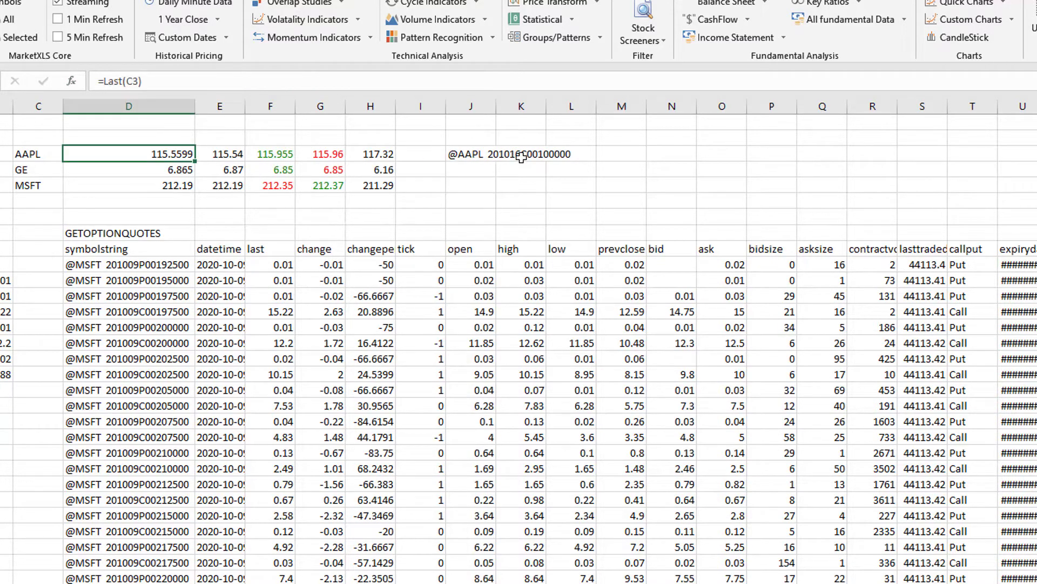
pyautogui.click(458, 156)
pyautogui.doubleClick(496, 106)
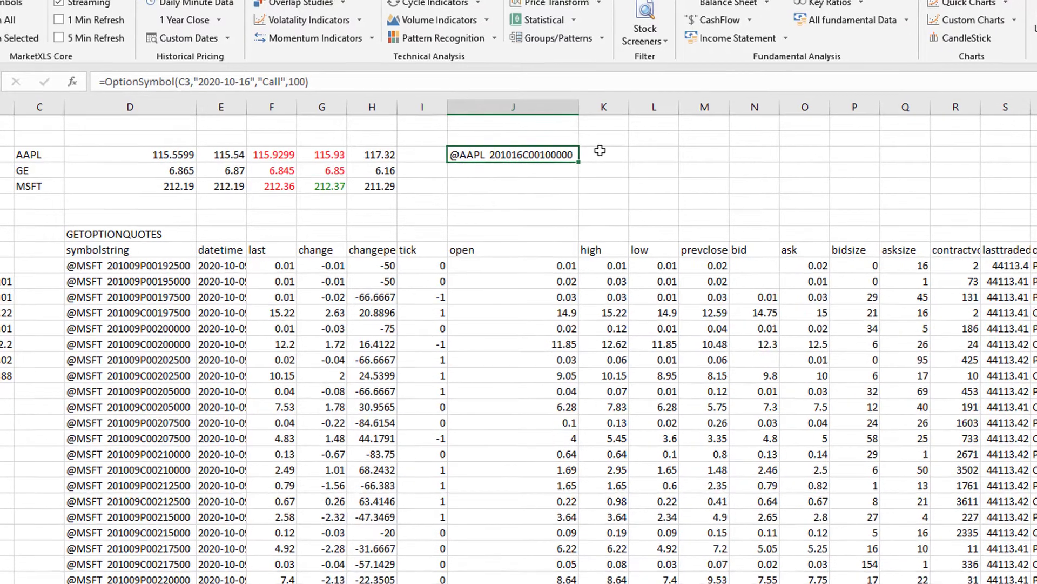
# - Enter the streaming price formula =QM_Stream_Last(J3) in cell K3 for the AAPL option symbol
pyautogui.click(591, 154)
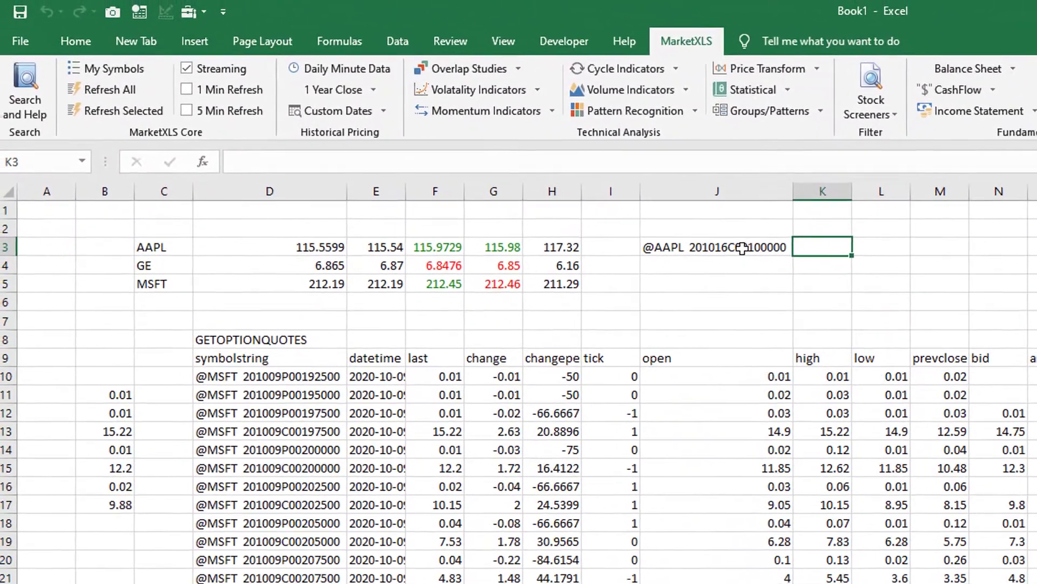
pyautogui.write('=')
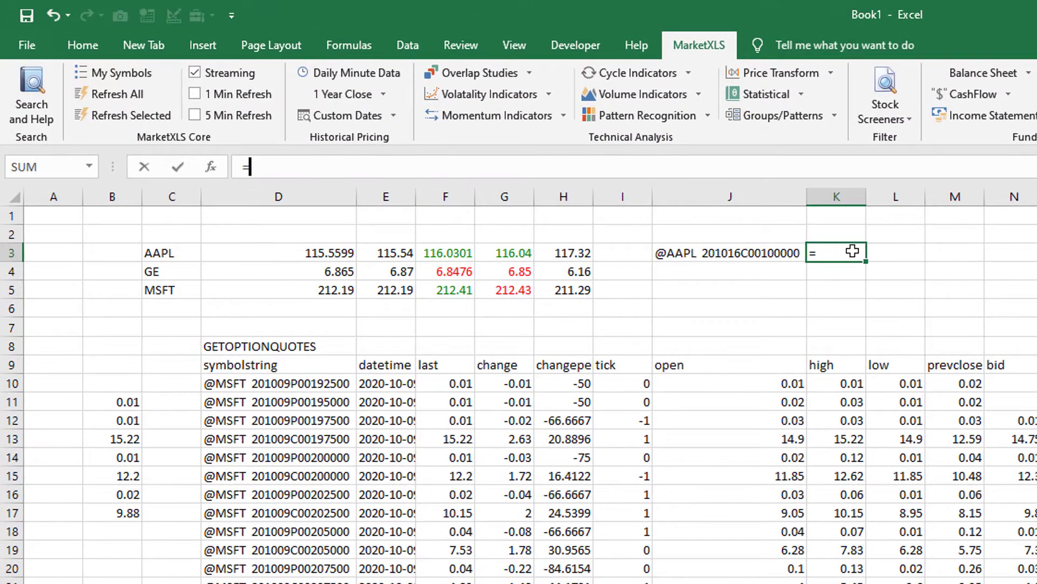
pyautogui.write('qm_l')
pyautogui.press('BackSpace')
pyautogui.write('s')
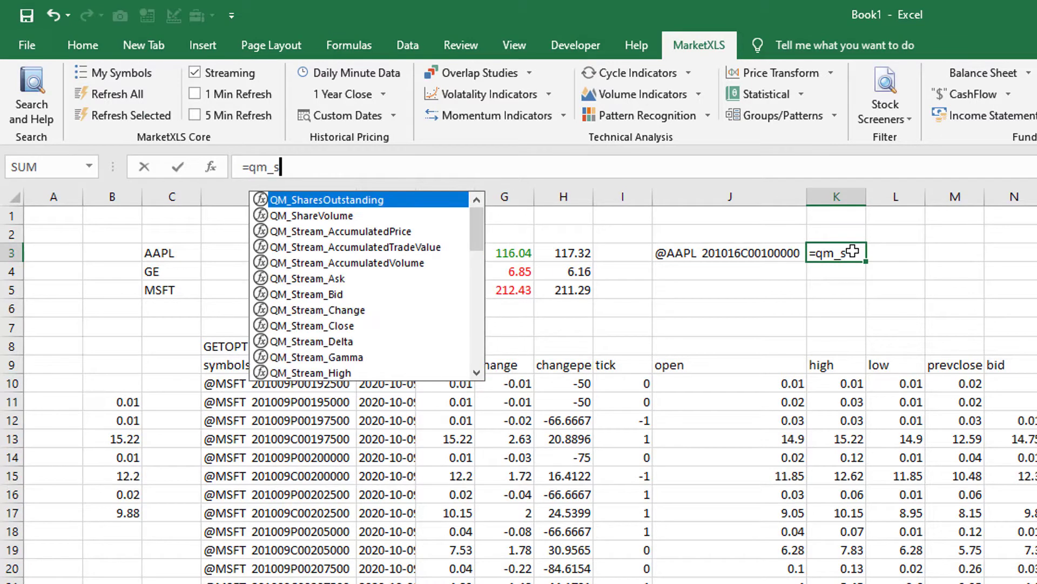
pyautogui.write('tream_la')
pyautogui.press('Tab')
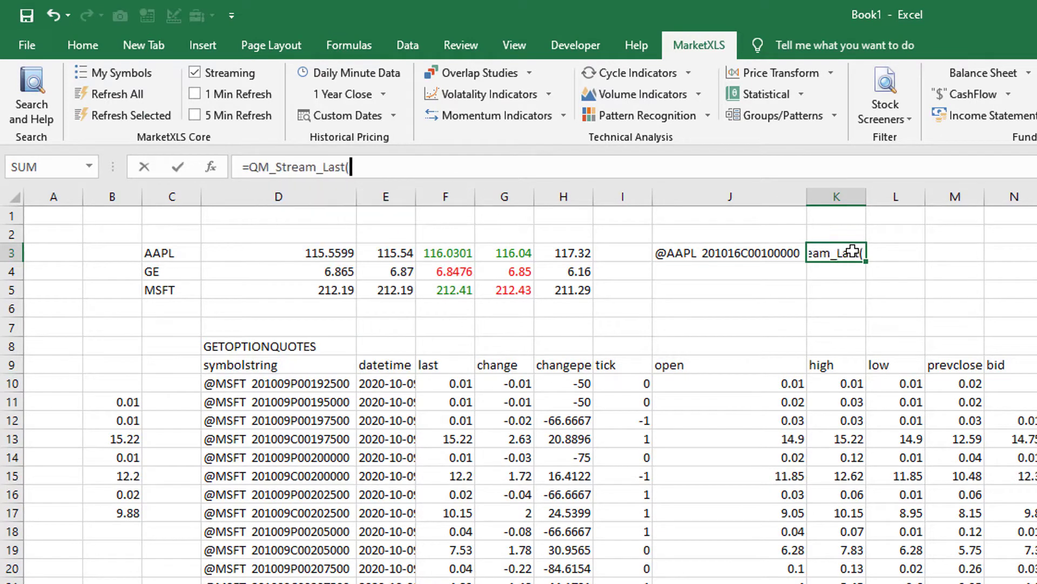
pyautogui.press('Left')
pyautogui.press('Return')
pyautogui.click(852, 251)
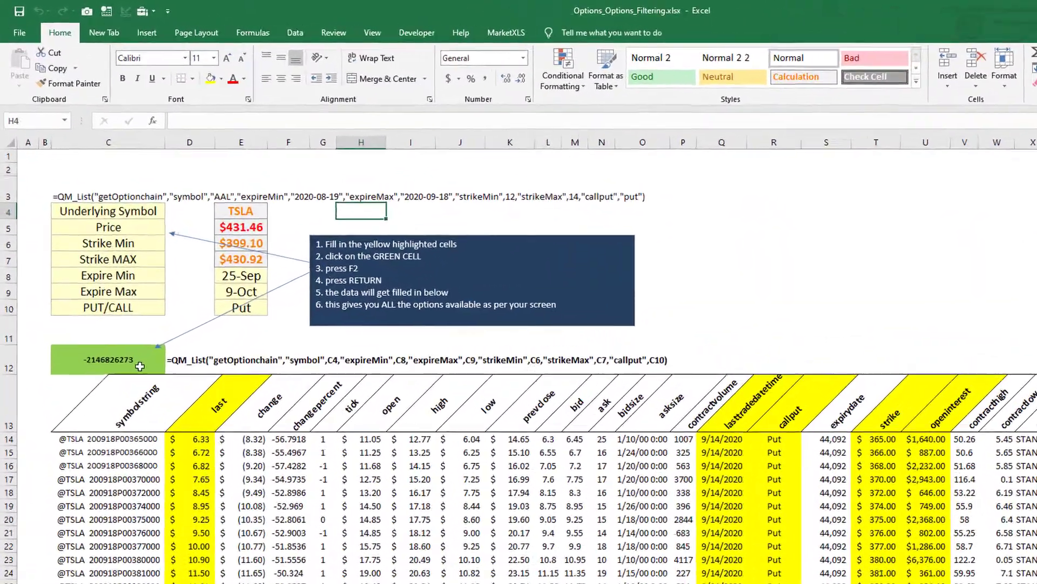
# - In the Options_Options_Filtering workbook, re-run the QM_List getOptionchain formula in C12 for TSLA puts
pyautogui.click(112, 292)
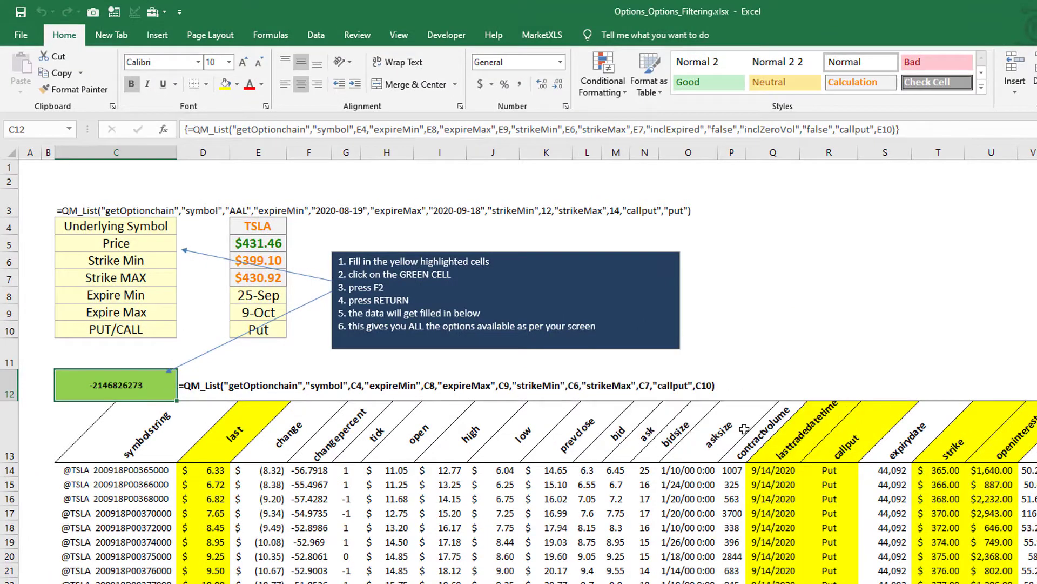
pyautogui.click(253, 372)
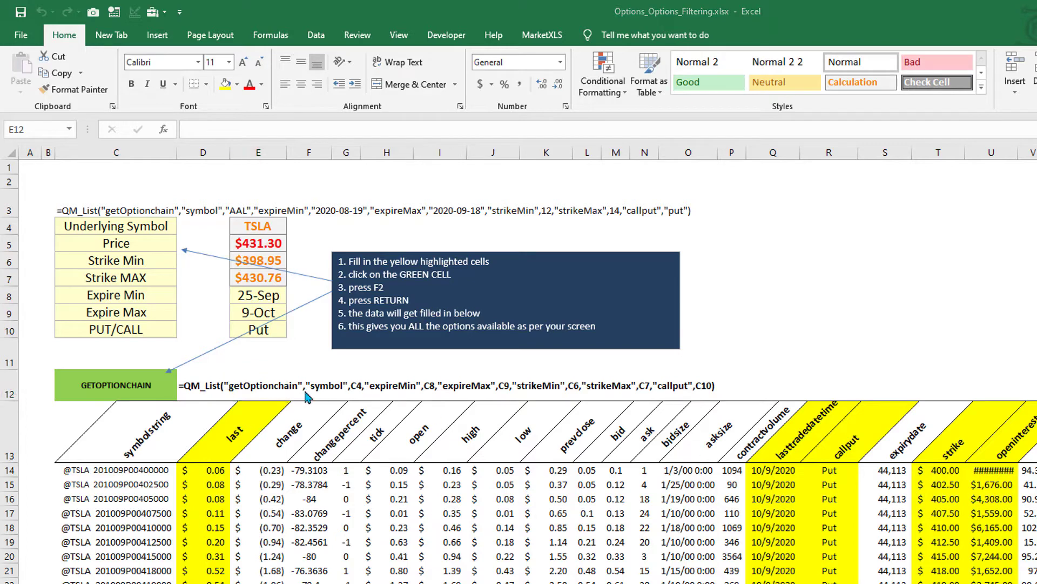
pyautogui.click(248, 389)
# - Examine the QM_List formula text in D12, the expiry and strike limit cells in E6:E9, and the option chain below
pyautogui.click(213, 389)
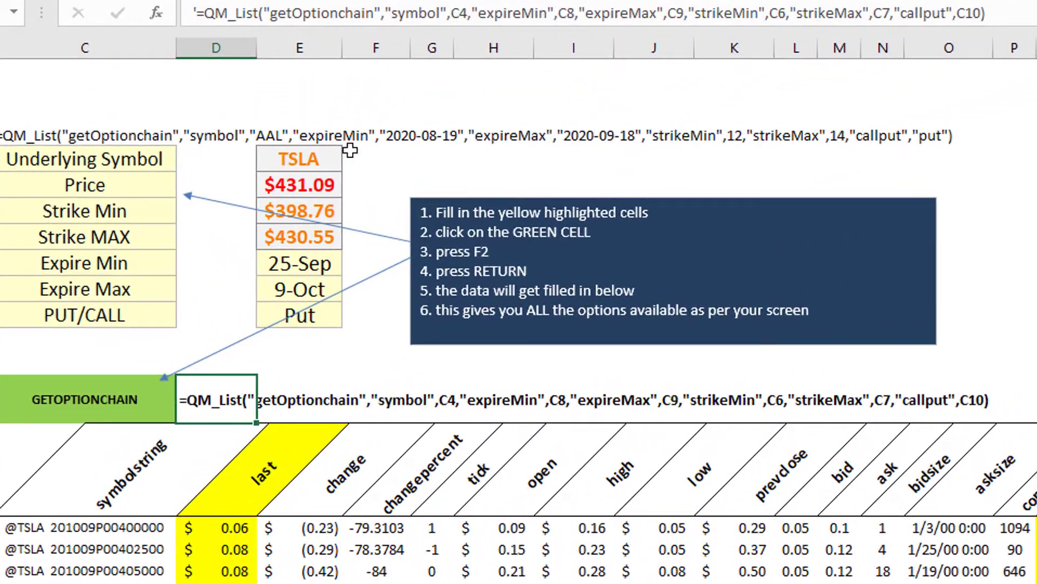
pyautogui.click(294, 261)
pyautogui.click(289, 289)
pyautogui.click(230, 396)
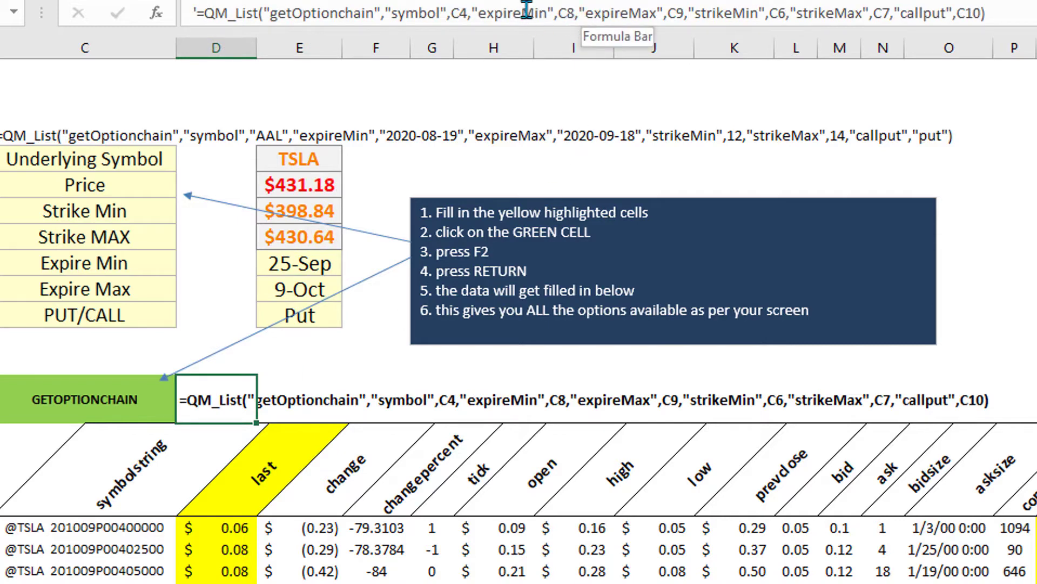
pyautogui.click(329, 219)
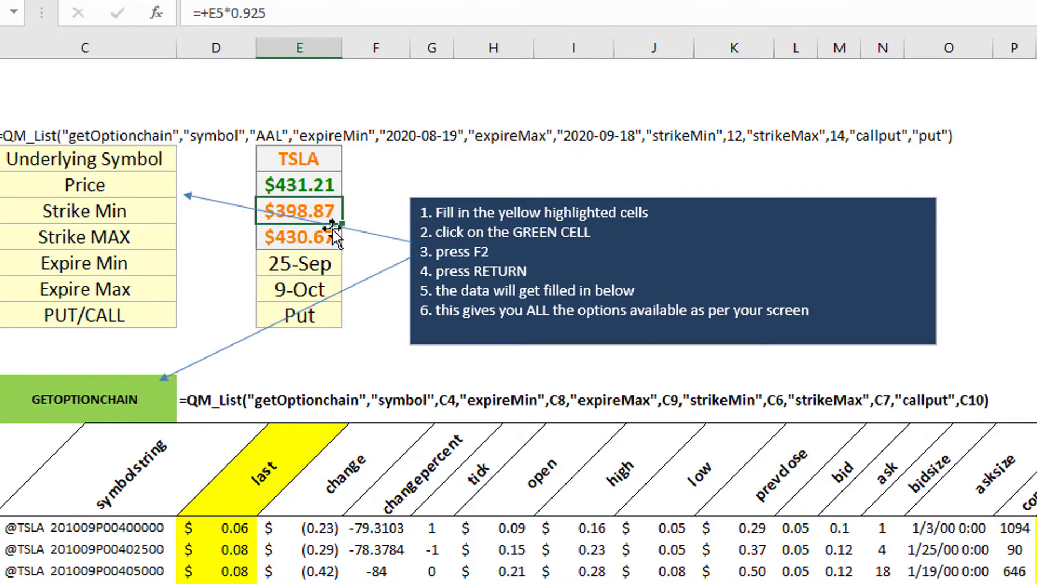
pyautogui.click(291, 237)
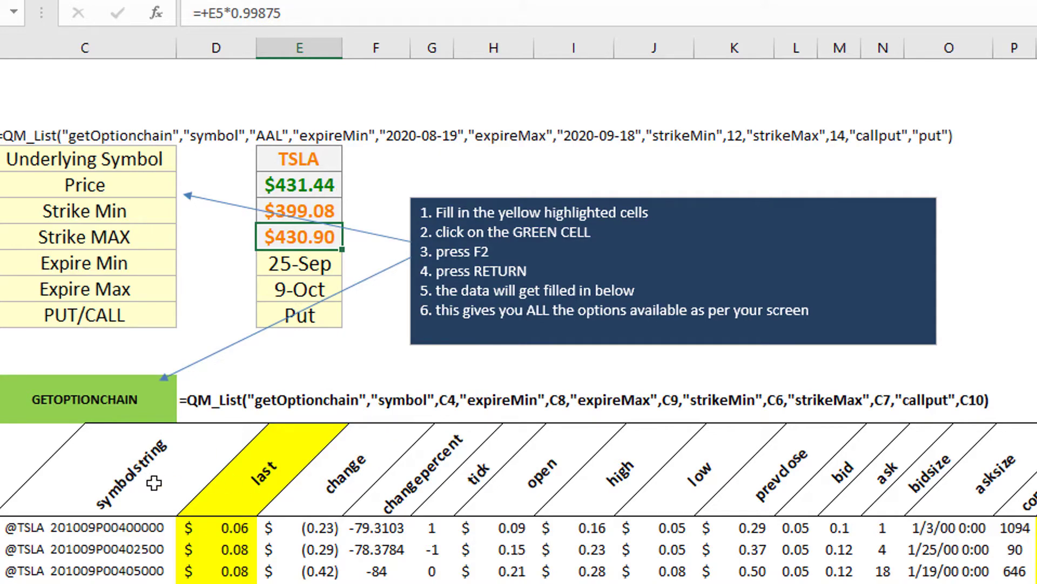
pyautogui.scroll(-5, 249, 509)
pyautogui.scroll(5, 250, 512)
# - Set the underlying symbol in E4 to MSFT and open the getOptionchain formula in C12 for editing
pyautogui.click(238, 403)
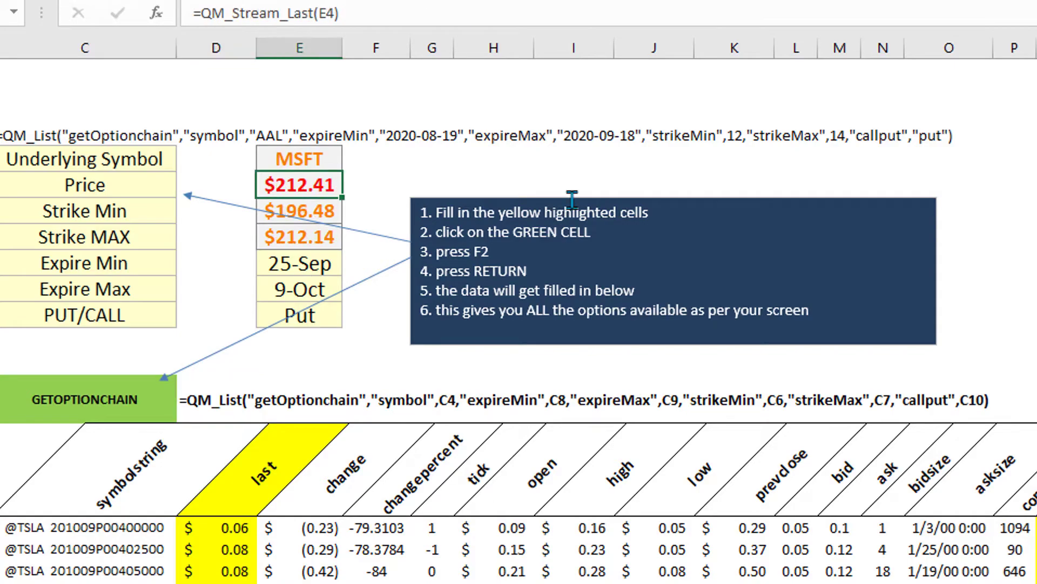
pyautogui.click(114, 400)
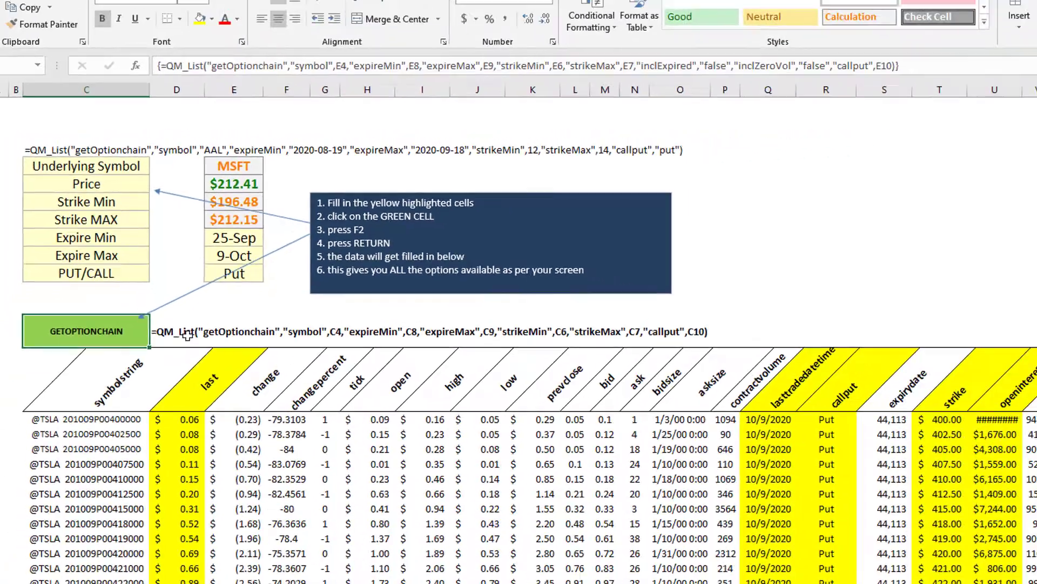
pyautogui.press('F2')
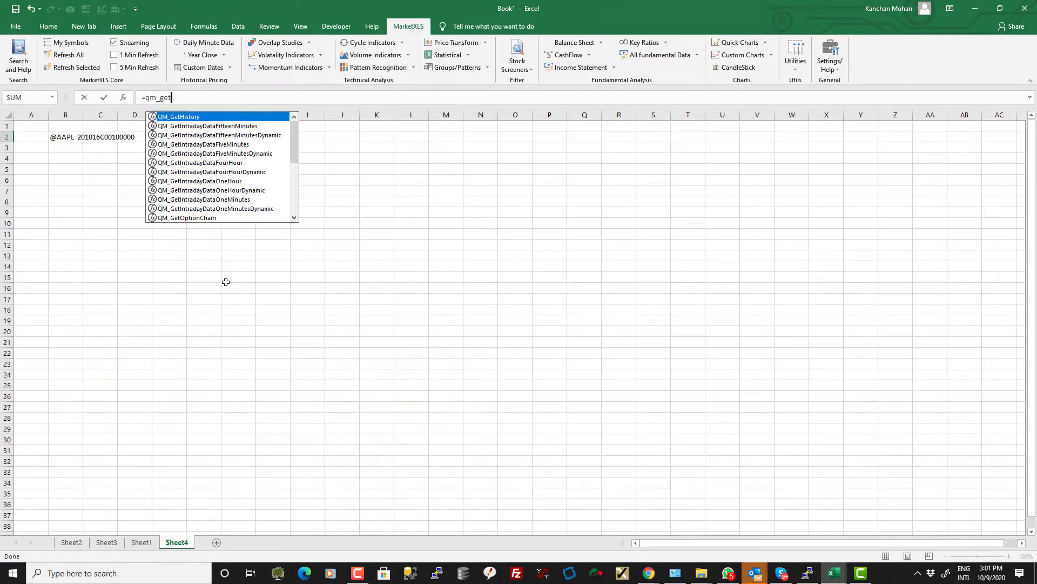
# - On Sheet4 of Book1, enter =QM_GetHistory(B2) in cell E2 to load the AAPL option's price history
pyautogui.write('get')
pyautogui.press('Tab')
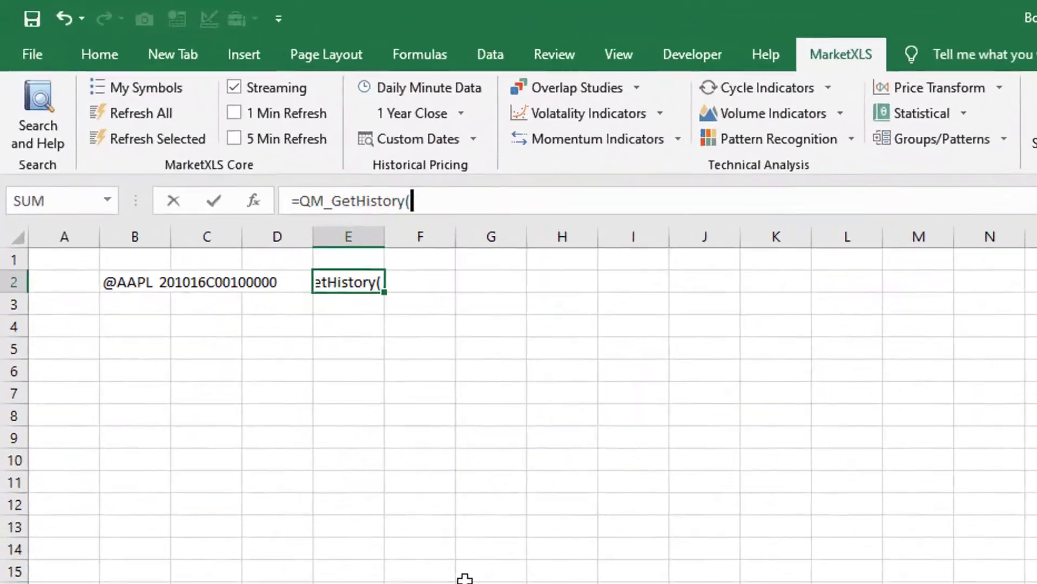
pyautogui.press('Left')
pyautogui.press('Left')
pyautogui.press('Left')
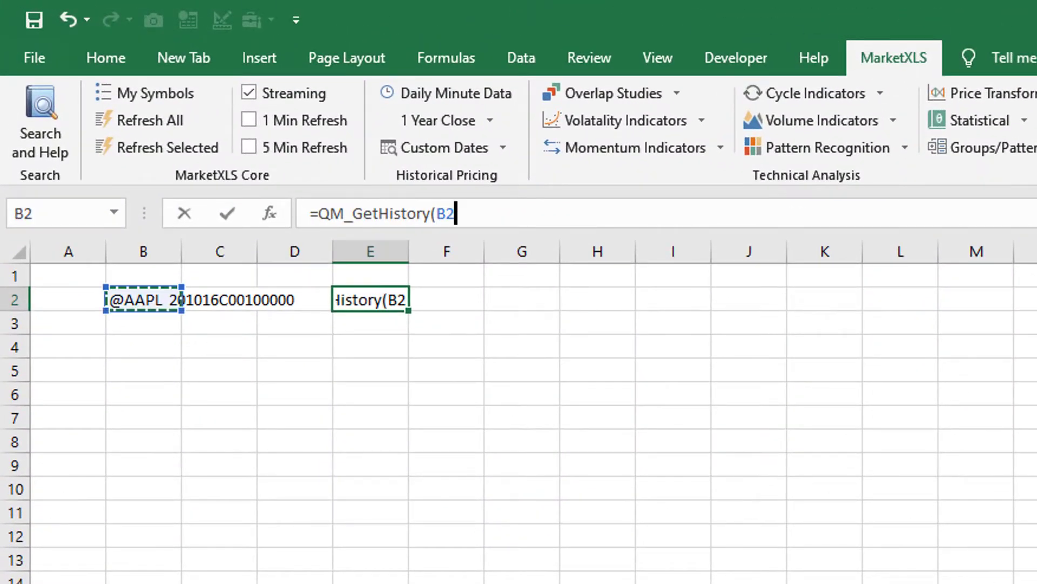
pyautogui.press('Return')
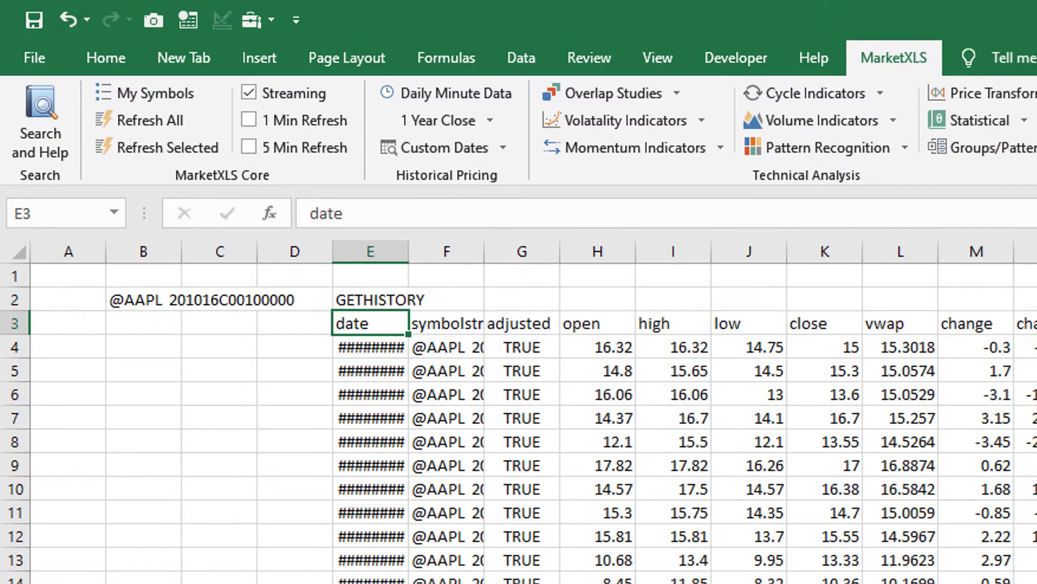
# - Fit the date column E and the symbolstring column F to the width of their contents
pyautogui.doubleClick(409, 252)
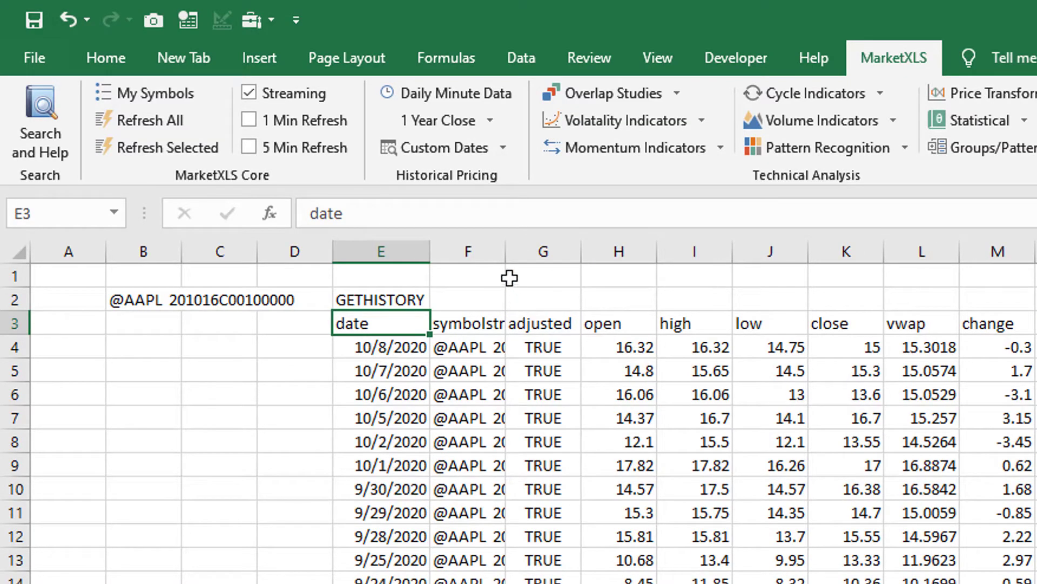
pyautogui.moveTo(508, 254); pyautogui.dragTo(509, 258)
pyautogui.doubleClick(509, 258)
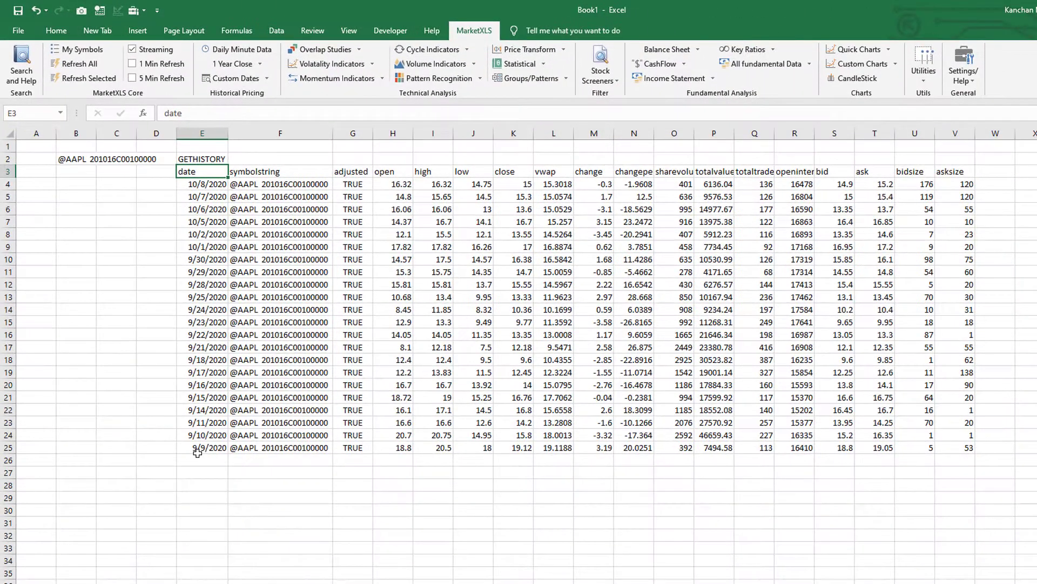
# - Review the earliest date in E25 and compare the option's earliest and latest closing prices in K25 and K4
pyautogui.click(200, 448)
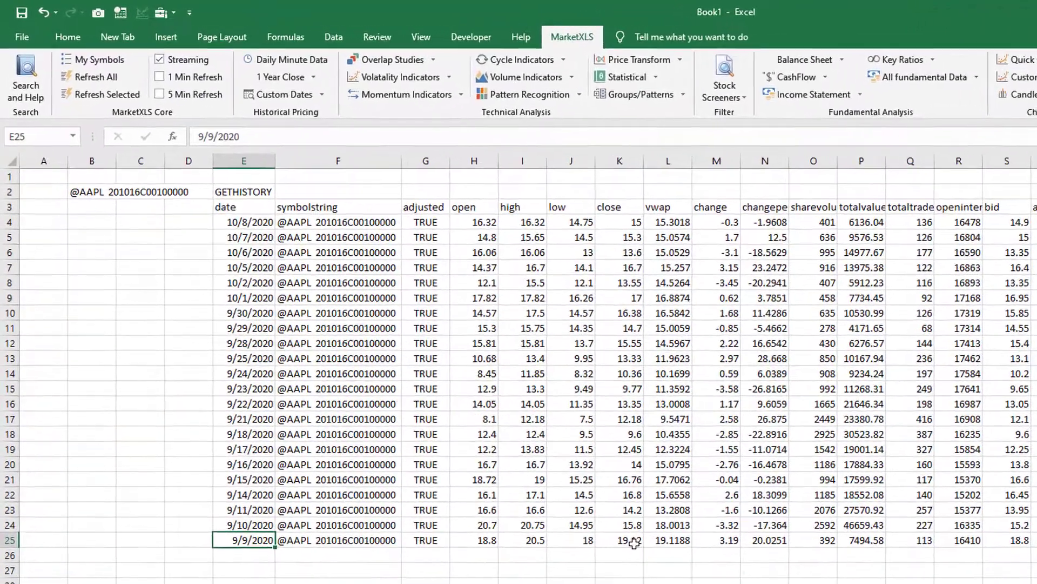
pyautogui.click(526, 449)
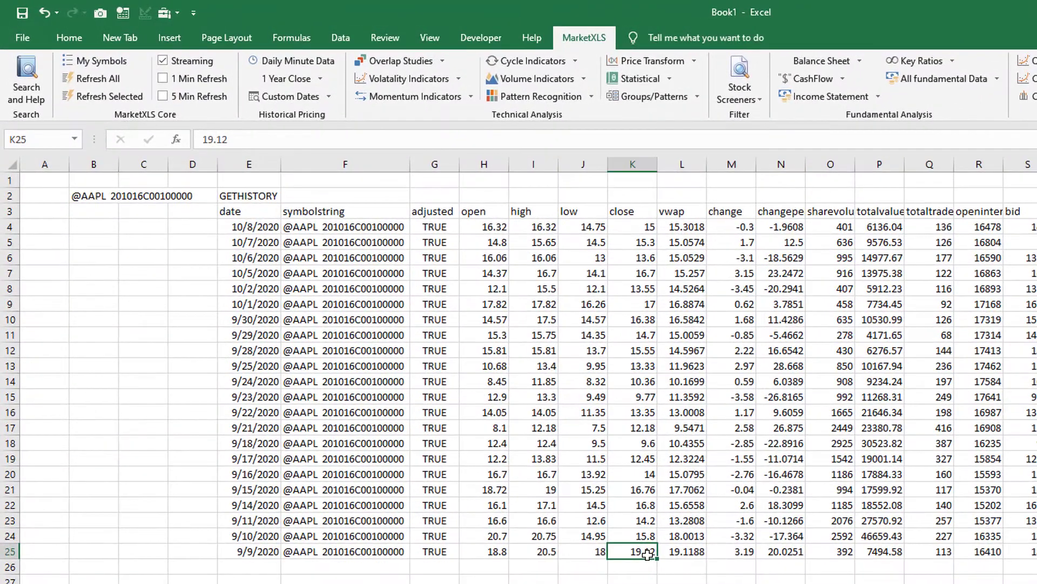
pyautogui.keyDown('ctrl'); pyautogui.click(638, 229); pyautogui.keyUp('ctrl')
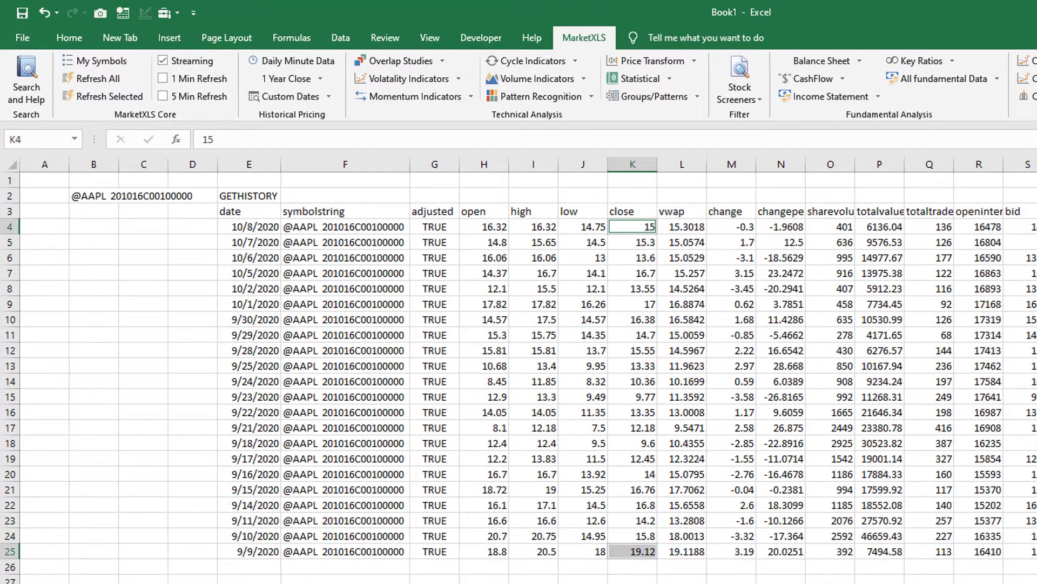
# - Load the AAPL option's fifteen-minute intraday data in F28, using the symbol in F25 and allowing the cells below to be overwritten
pyautogui.click(310, 540)
pyautogui.write('=q')
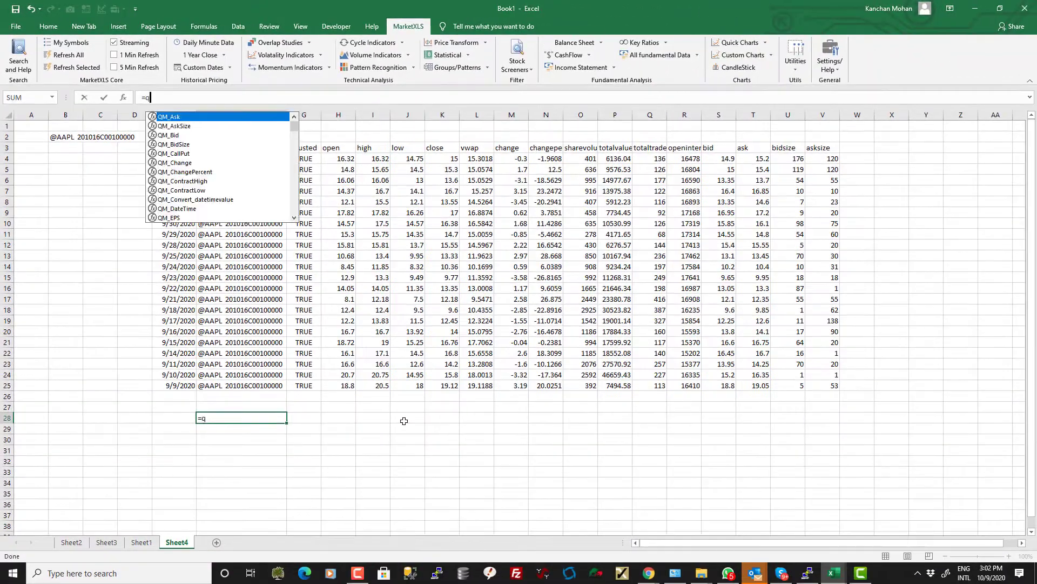
pyautogui.write('m_')
pyautogui.write('getin')
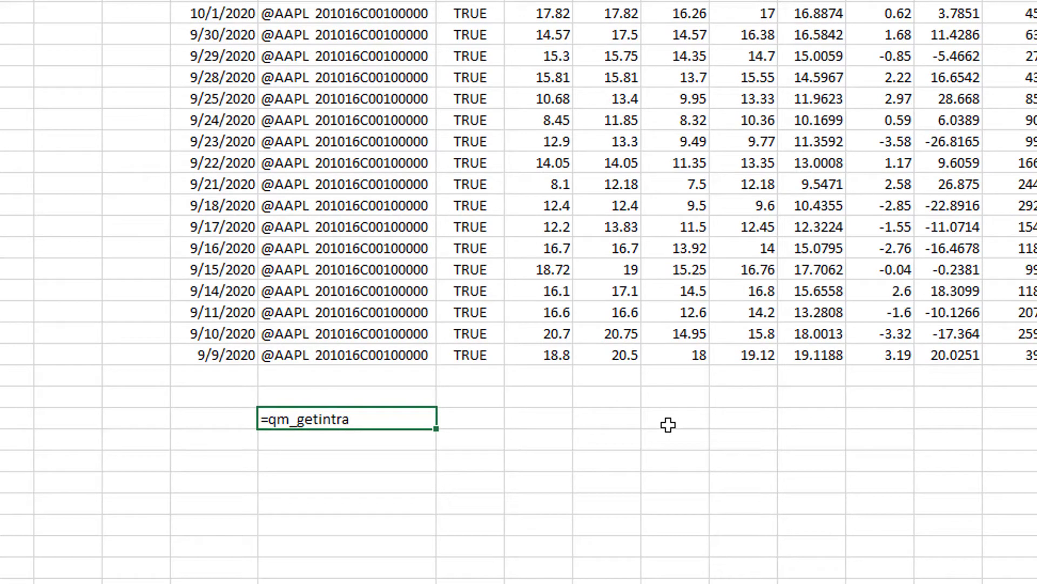
pyautogui.write('tra')
pyautogui.press('Tab')
pyautogui.press('Up')
pyautogui.press('Up')
pyautogui.press('Up')
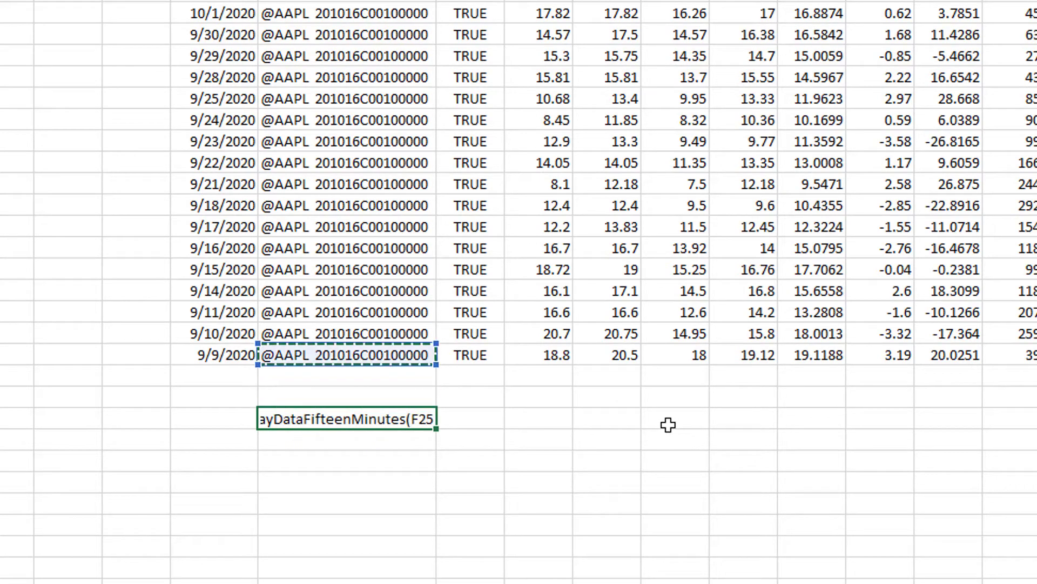
pyautogui.write(')')
pyautogui.press('Return')
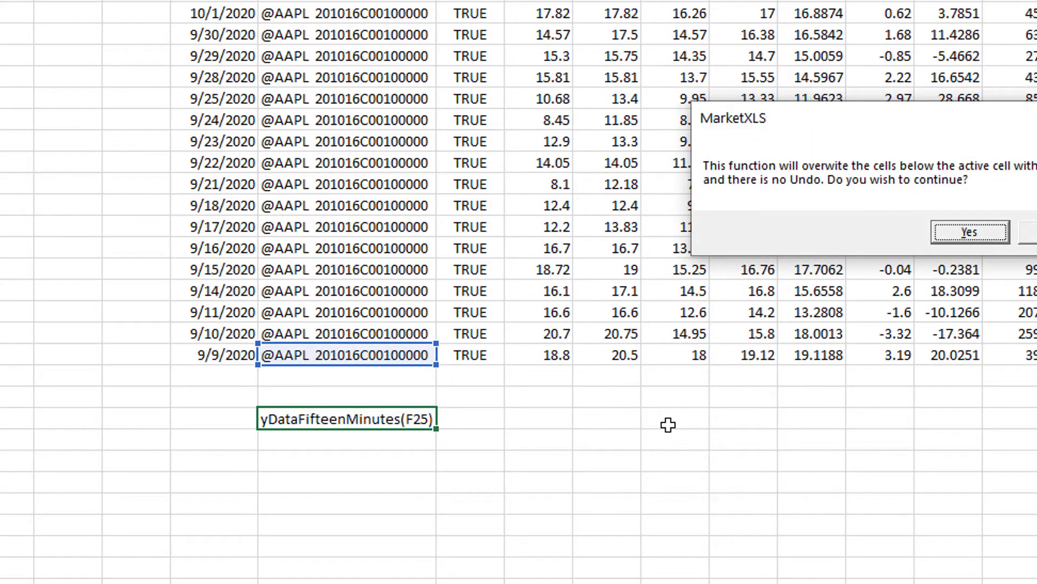
pyautogui.press('Return')
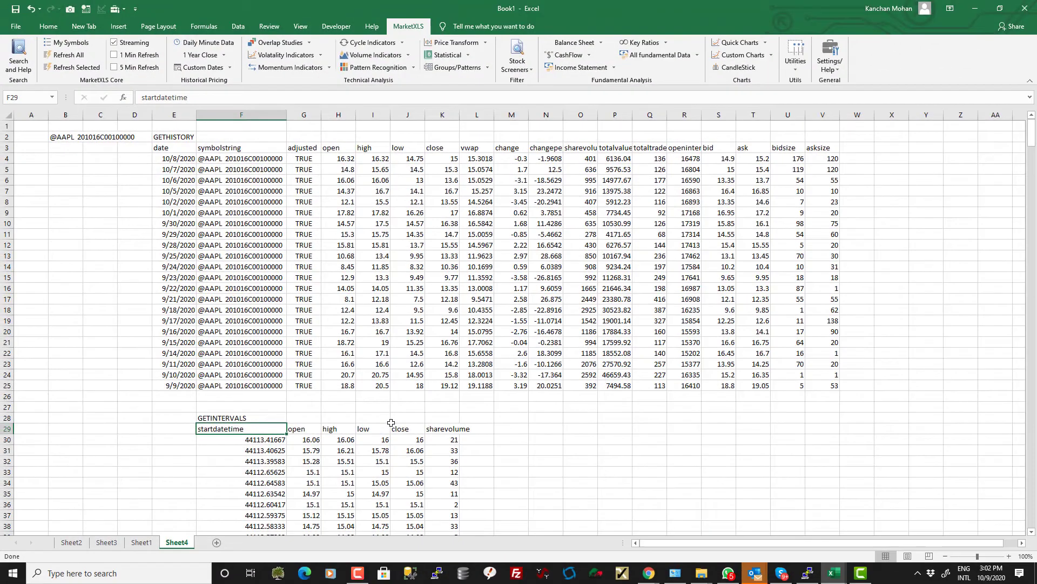
# - Format the startdatetime values in F30:F561 as Time
pyautogui.scroll(-1, 643, 427)
pyautogui.press('Down')
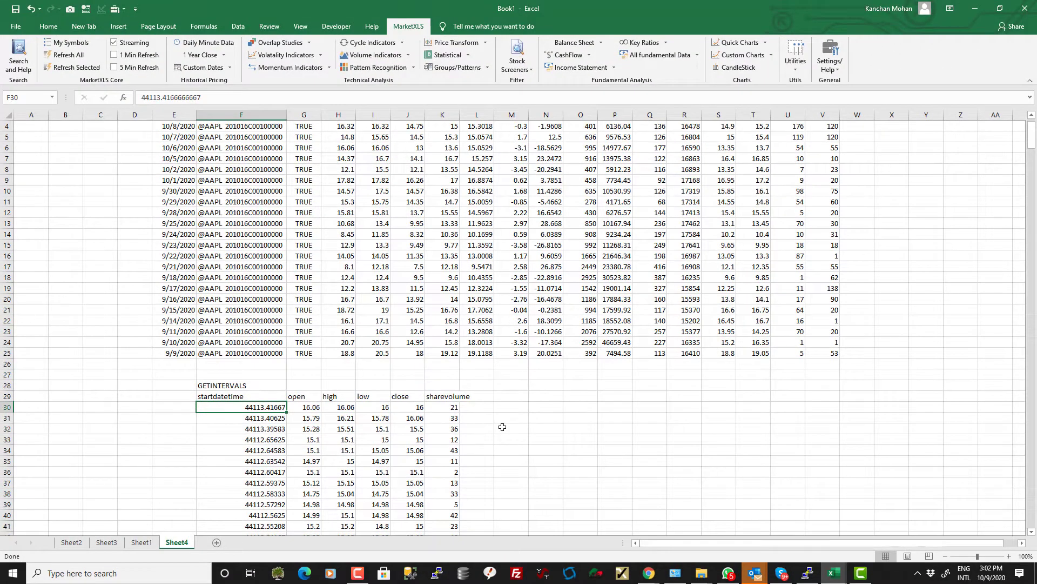
pyautogui.hotkey('ctrl', 'shift', 'Down')
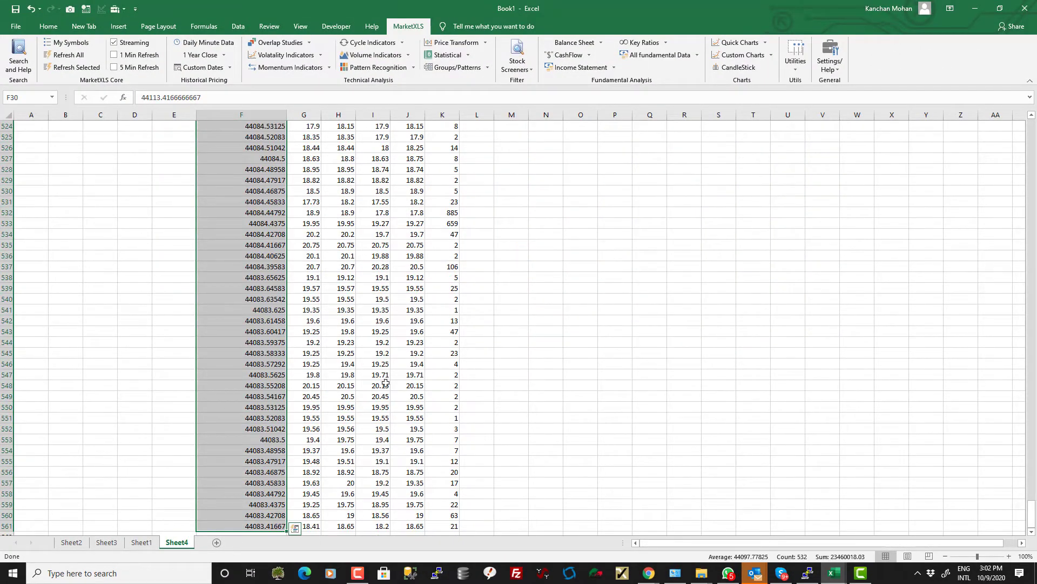
pyautogui.click(48, 26)
pyautogui.click(422, 48)
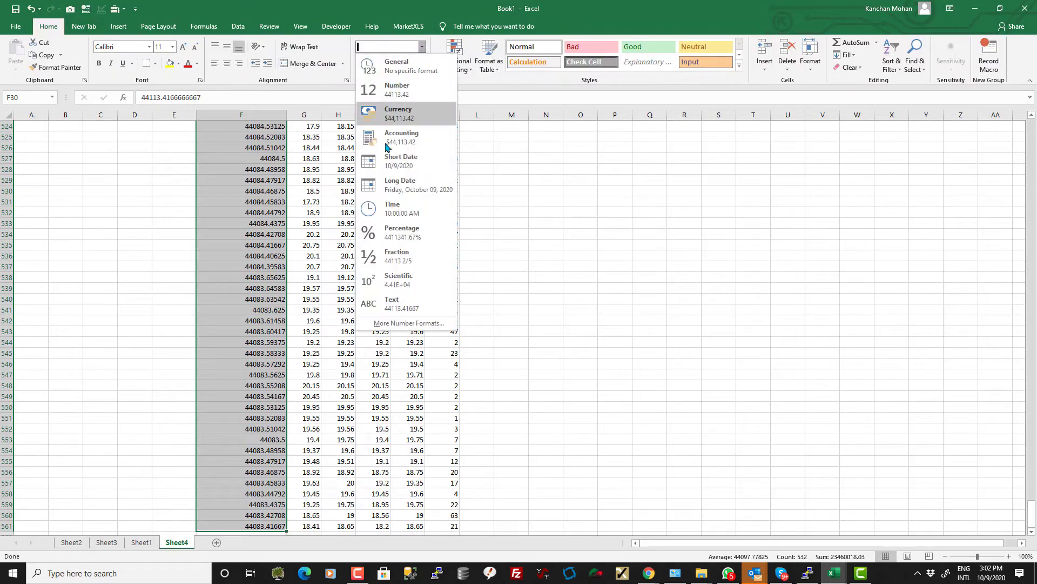
pyautogui.click(381, 210)
pyautogui.scroll(-5, 321, 382)
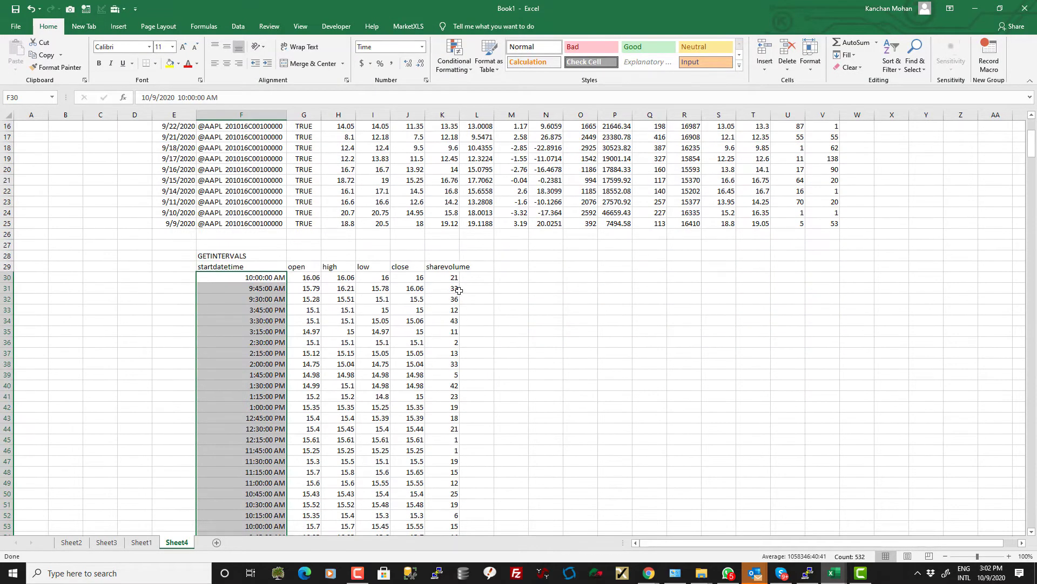
# - On Sheet1, enter =QM_Stream_Delta(J3) in cell L3 to stream the AAPL option's delta
pyautogui.hotkey('ctrl', 'pageup')
pyautogui.write('=q')
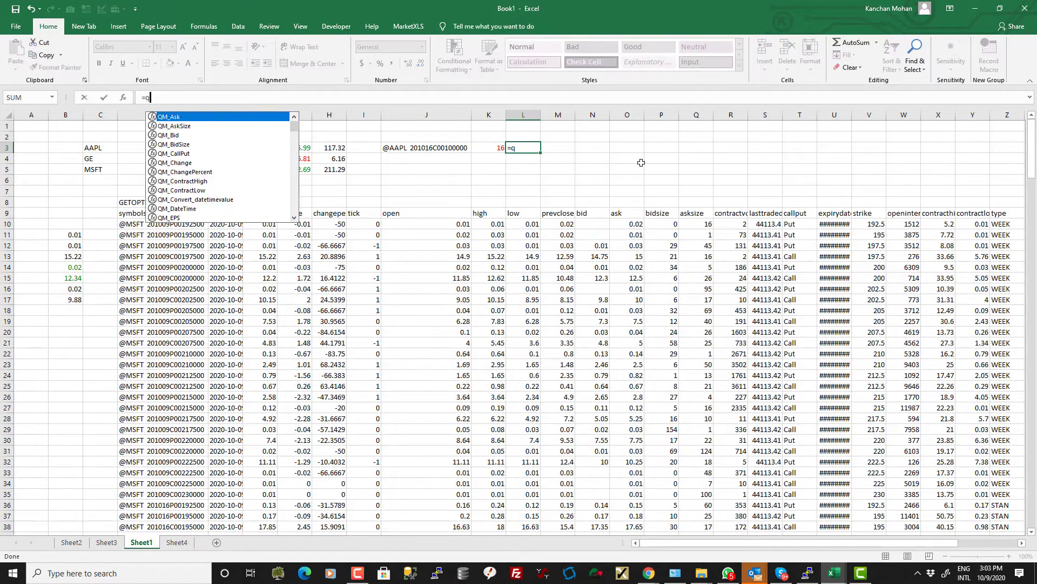
pyautogui.write('m_stream_')
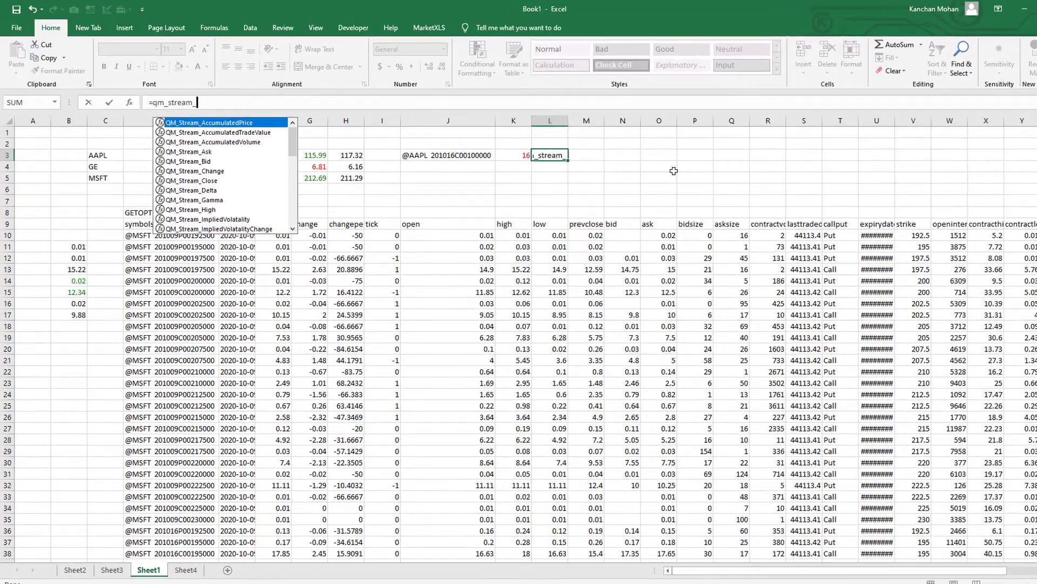
pyautogui.press('Down')
pyautogui.press('Down')
pyautogui.press('Down')
pyautogui.press('Down')
pyautogui.press('Down')
pyautogui.press('Down')
pyautogui.press('Down')
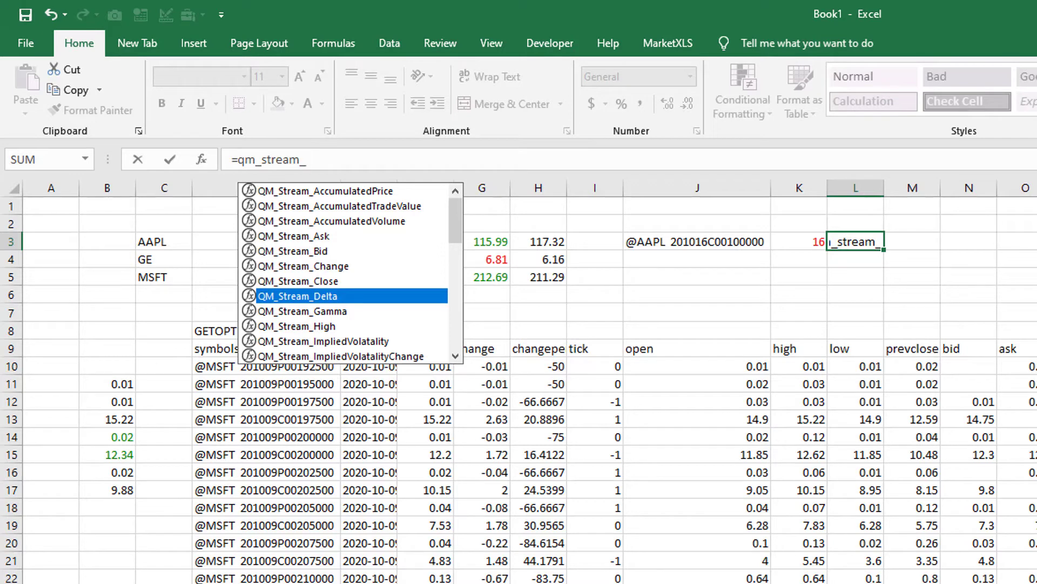
pyautogui.press('Tab')
pyautogui.press('Left')
pyautogui.press('Left')
pyautogui.press('Return')
pyautogui.press('Up')
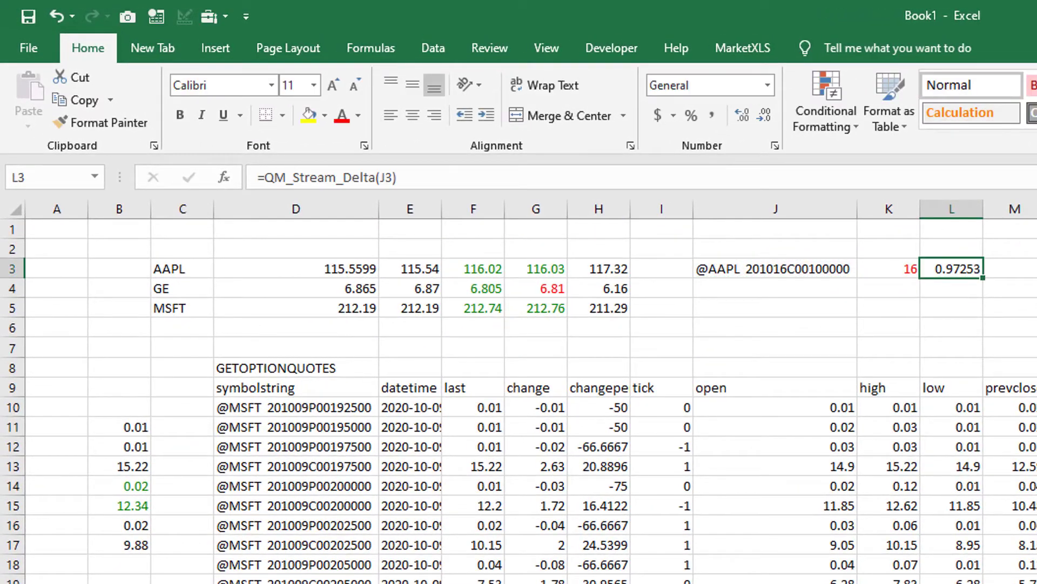
# - Enter =QM_Stream_Gamma(J3) in cell M3 to stream the AAPL option's gamma
pyautogui.press('Right')
pyautogui.write('=qm_')
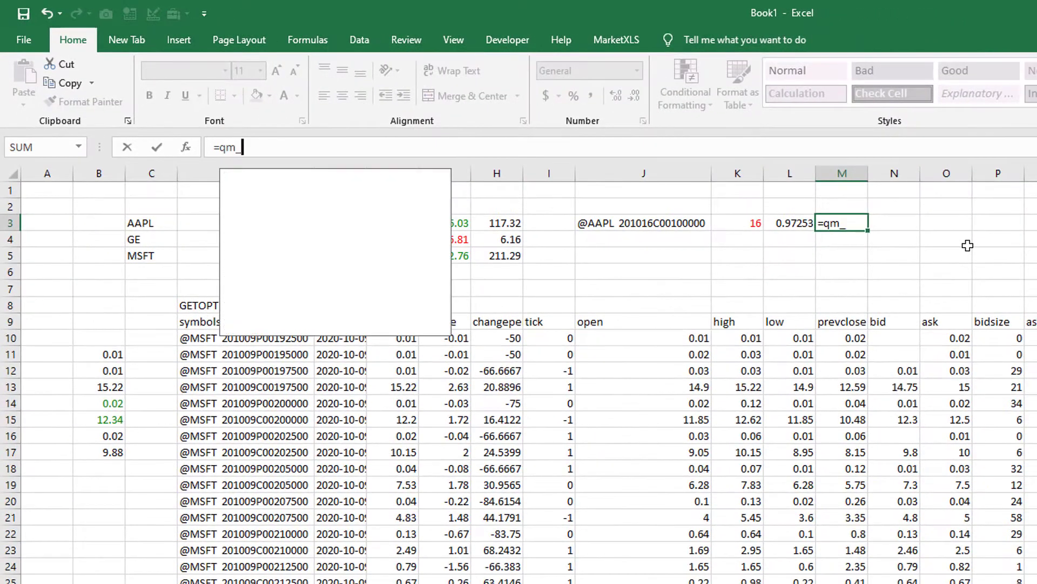
pyautogui.write('stream_gam')
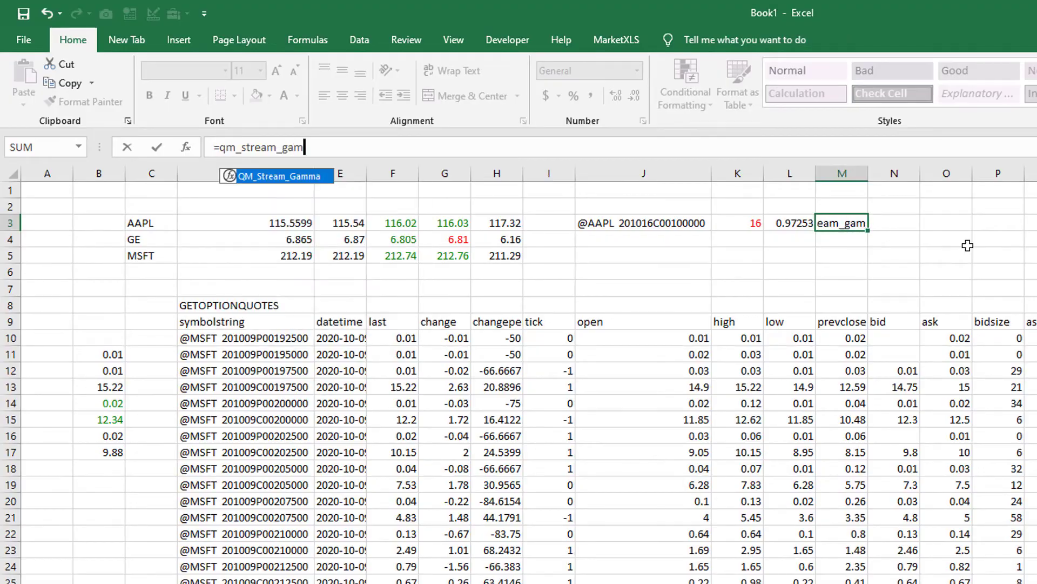
pyautogui.press('Tab')
pyautogui.press('Left')
pyautogui.press('Left')
pyautogui.press('Left')
pyautogui.press('Return')
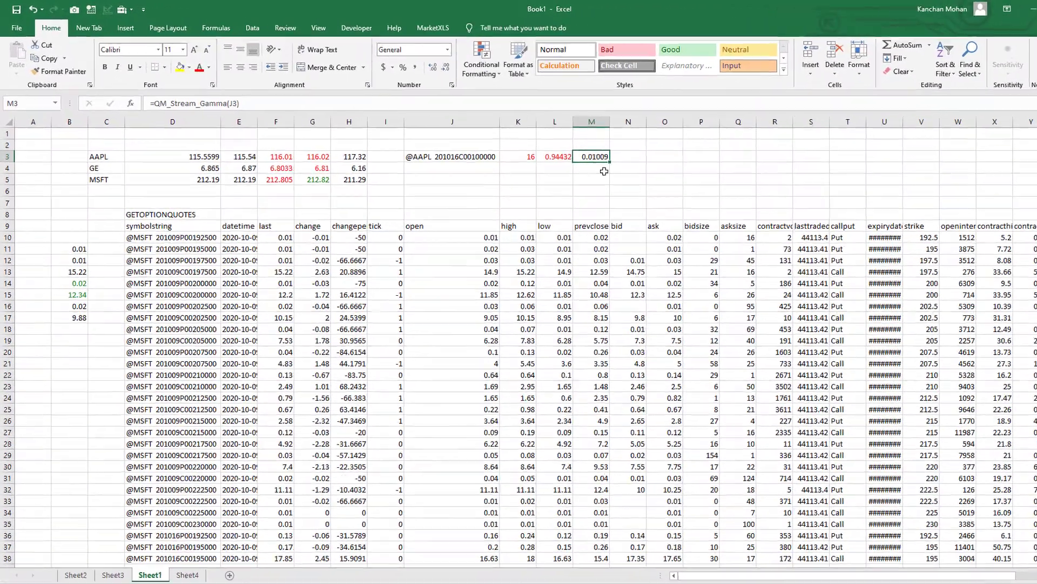
pyautogui.press('Return')
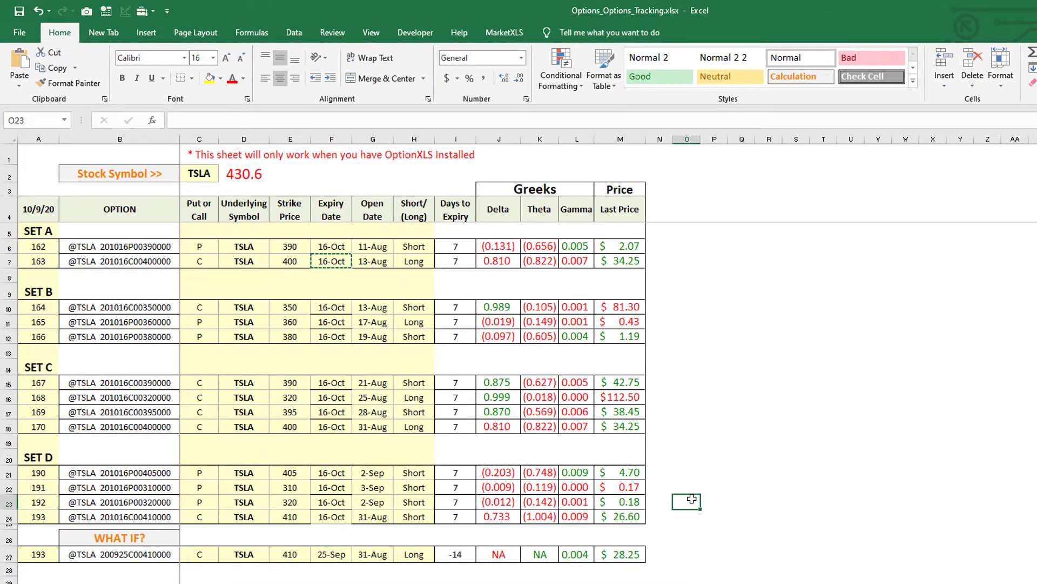
# - Open the MarketXLS Option Scanner for the AAPL, GE and MSFT symbols in C3:C5 of Book1
pyautogui.press('Escape')
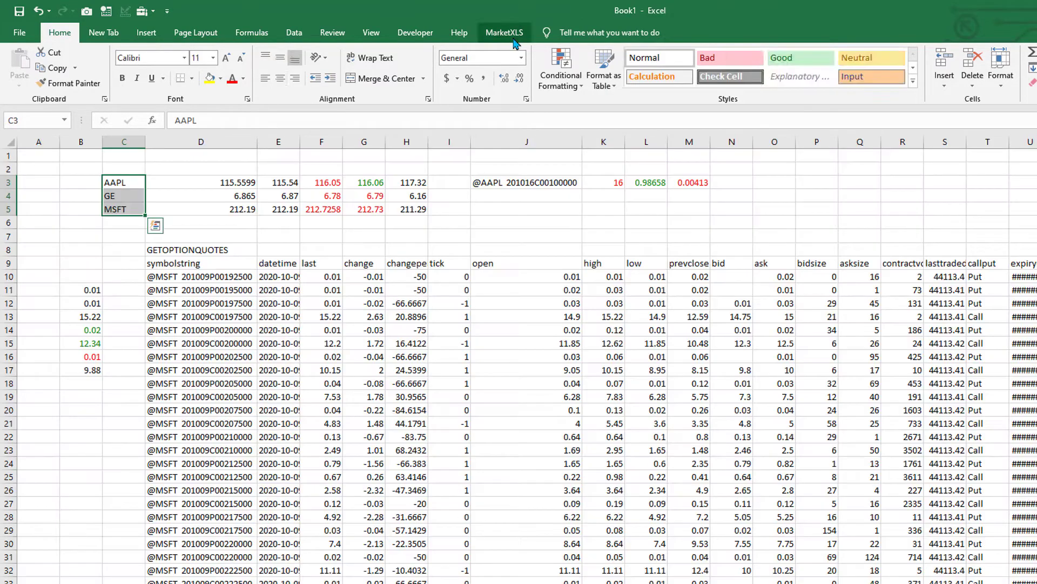
pyautogui.click(495, 31)
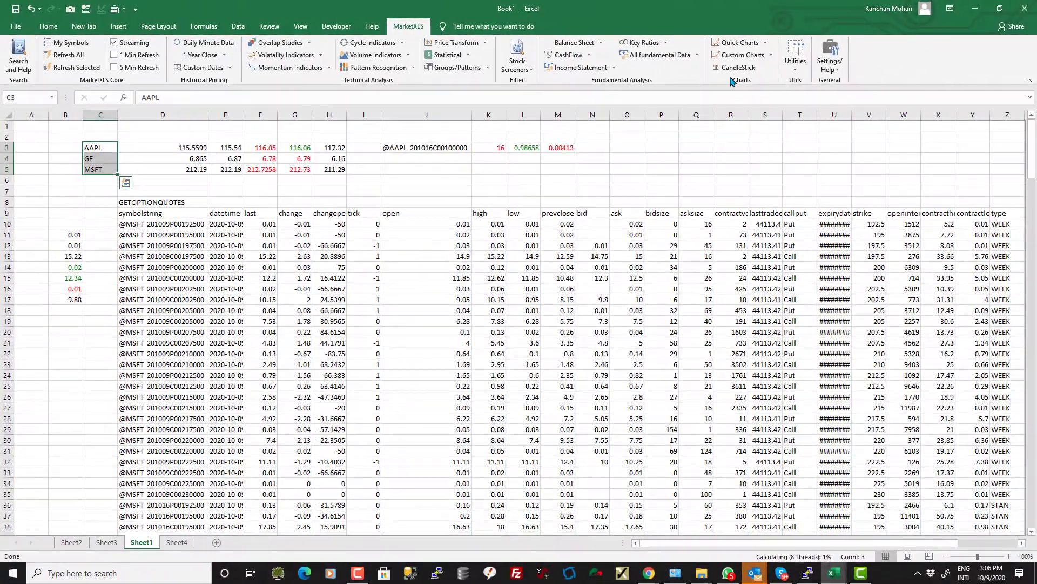
pyautogui.click(796, 62)
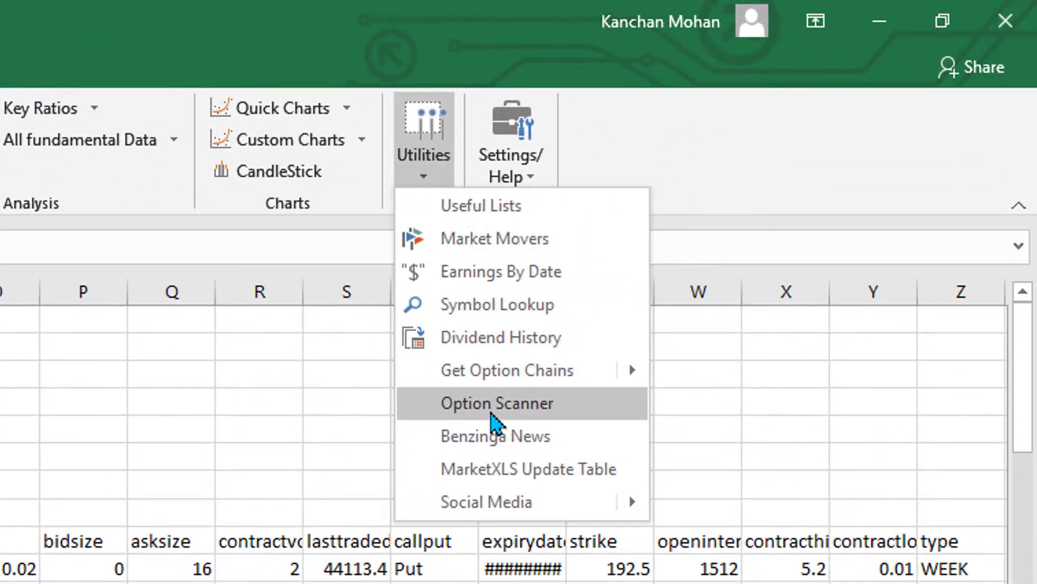
pyautogui.click(493, 410)
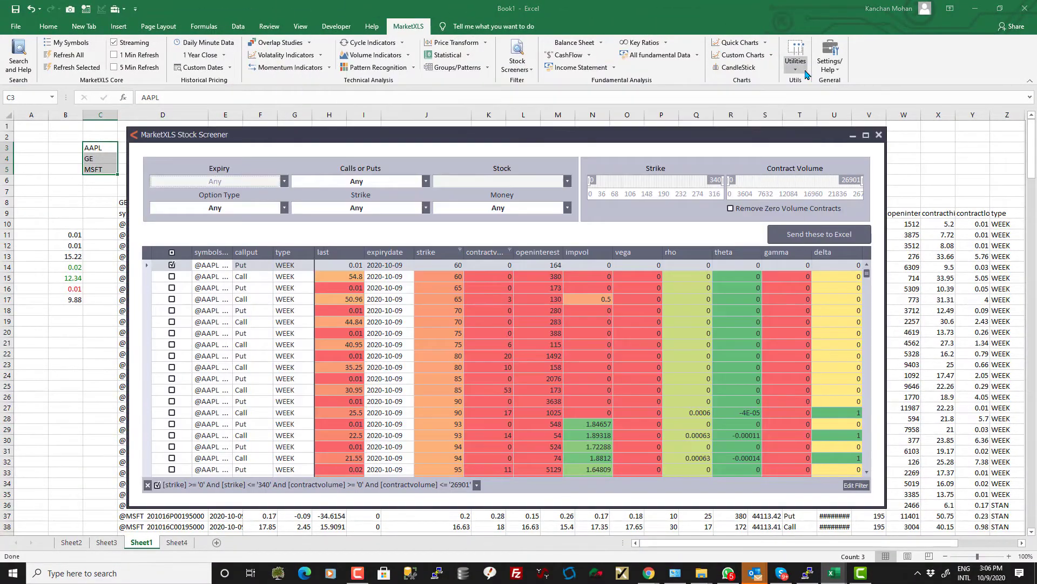
pyautogui.moveTo(436, 141); pyautogui.dragTo(443, 99)
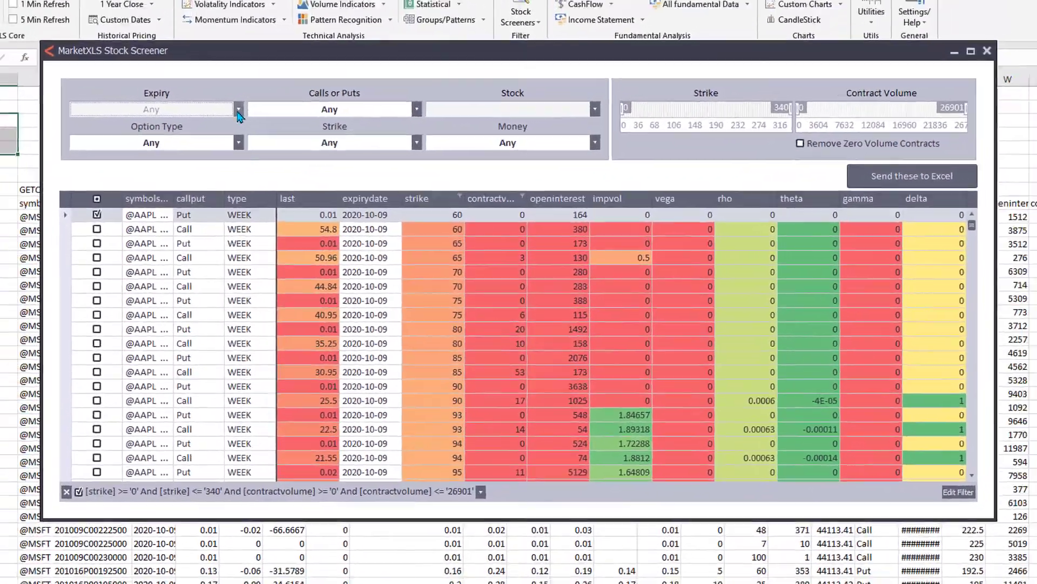
# - Filter the scanner to weekly puts expiring November 13, 2020, and remove zero-volume contracts
pyautogui.click(219, 99)
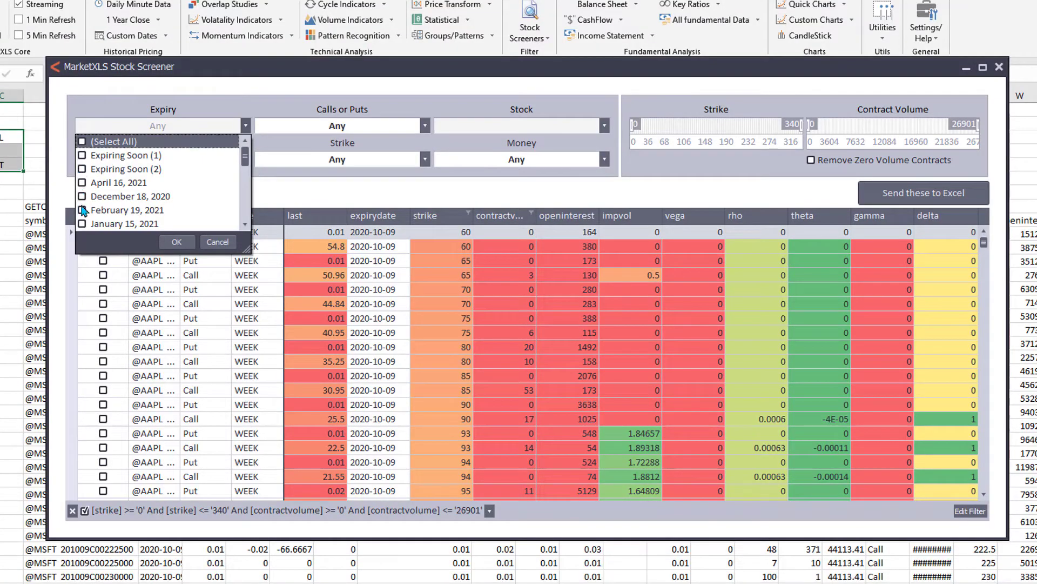
pyautogui.scroll(-4, 114, 203)
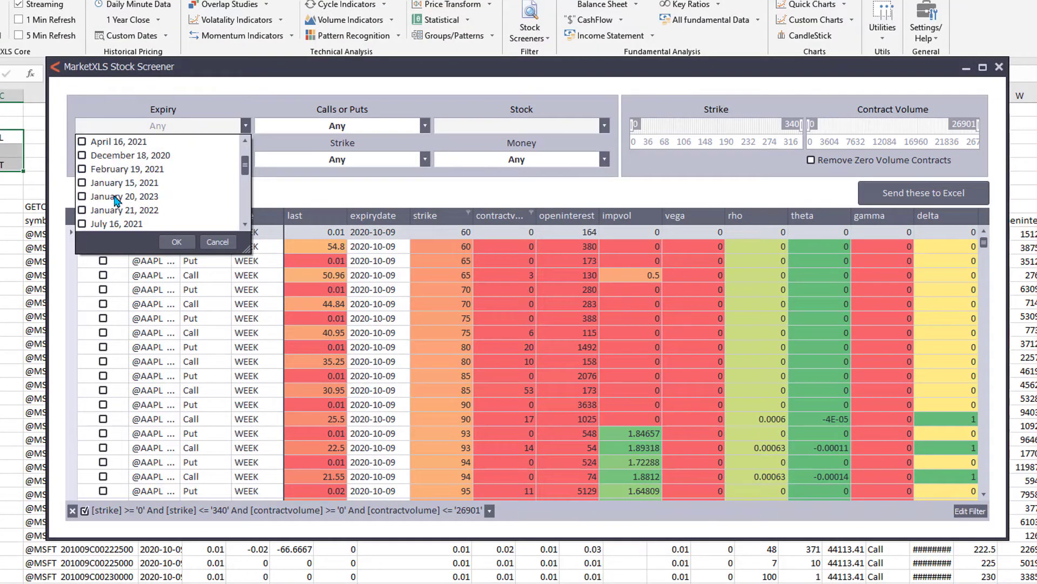
pyautogui.click(115, 198)
pyautogui.click(174, 242)
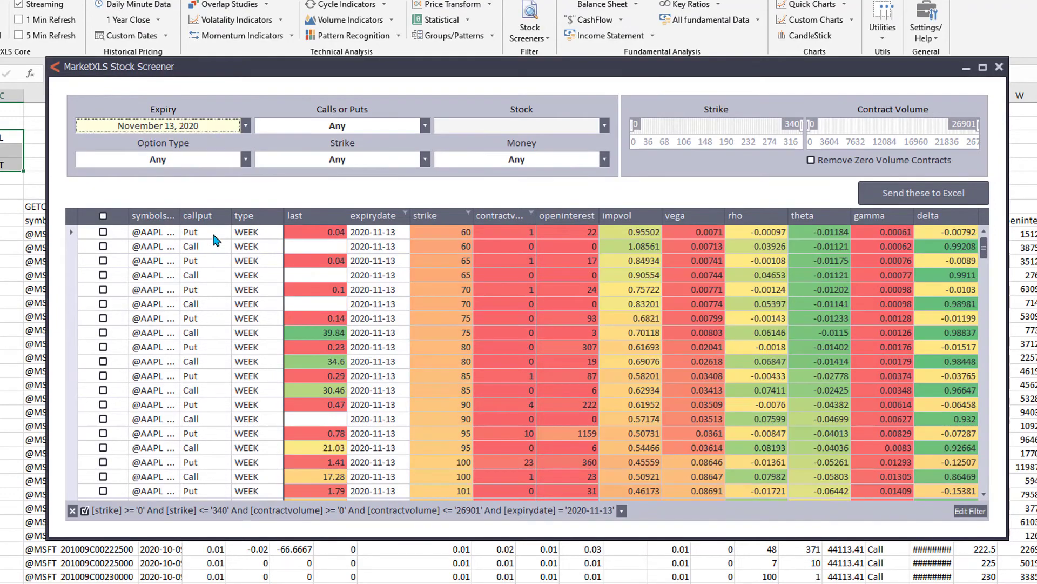
pyautogui.click(422, 127)
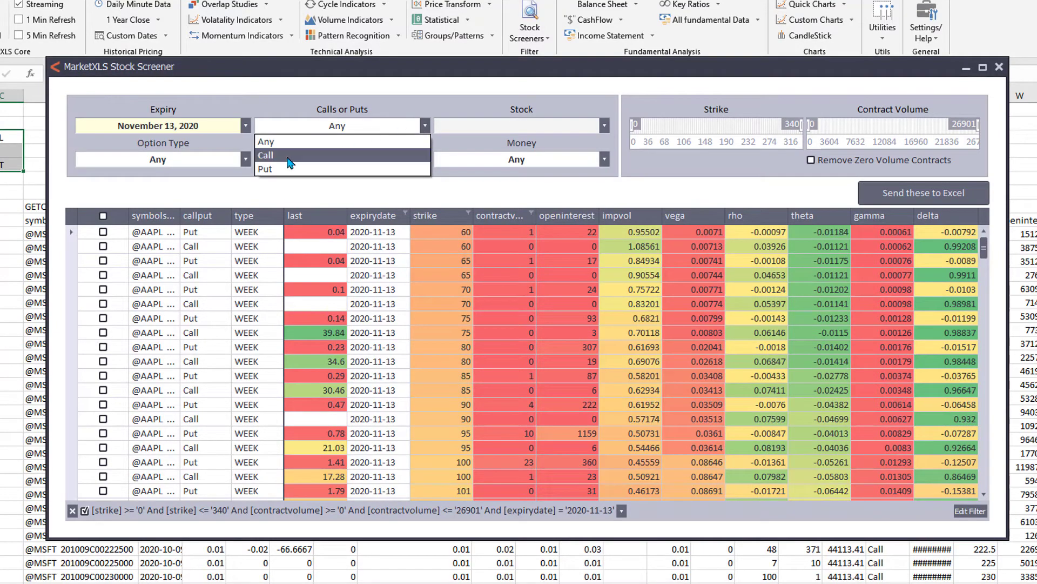
pyautogui.click(273, 169)
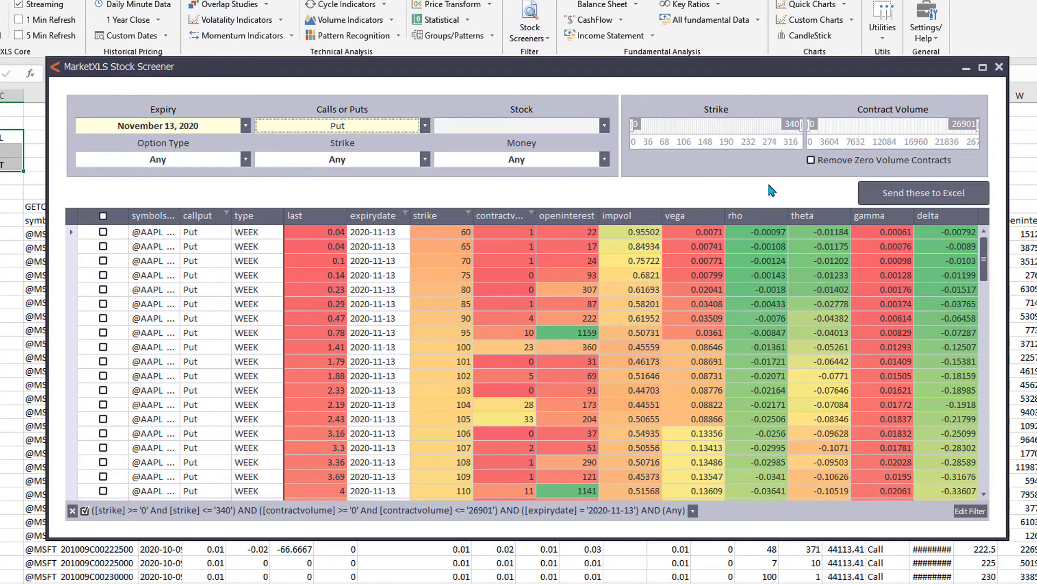
pyautogui.click(811, 161)
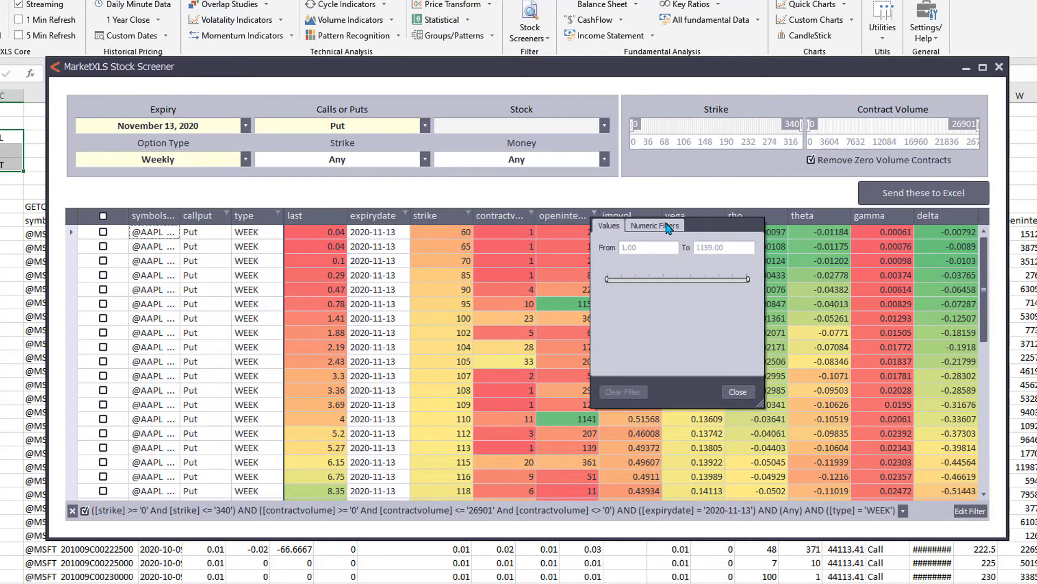
# - Filter the openinterest column to the top 10 items, send the contracts to Excel and close the scanner
pyautogui.click(655, 225)
pyautogui.click(678, 250)
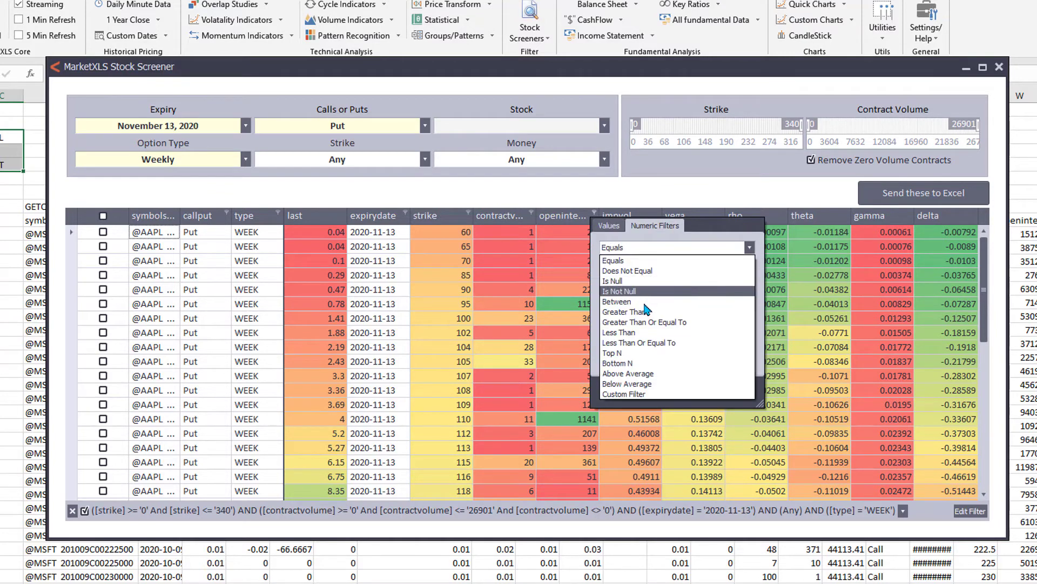
pyautogui.click(644, 354)
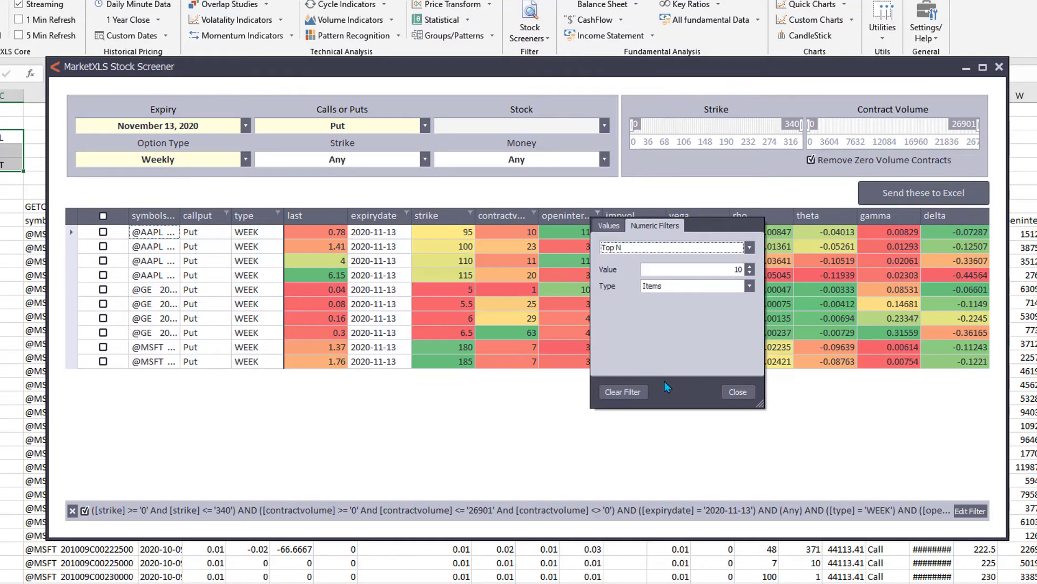
pyautogui.click(738, 392)
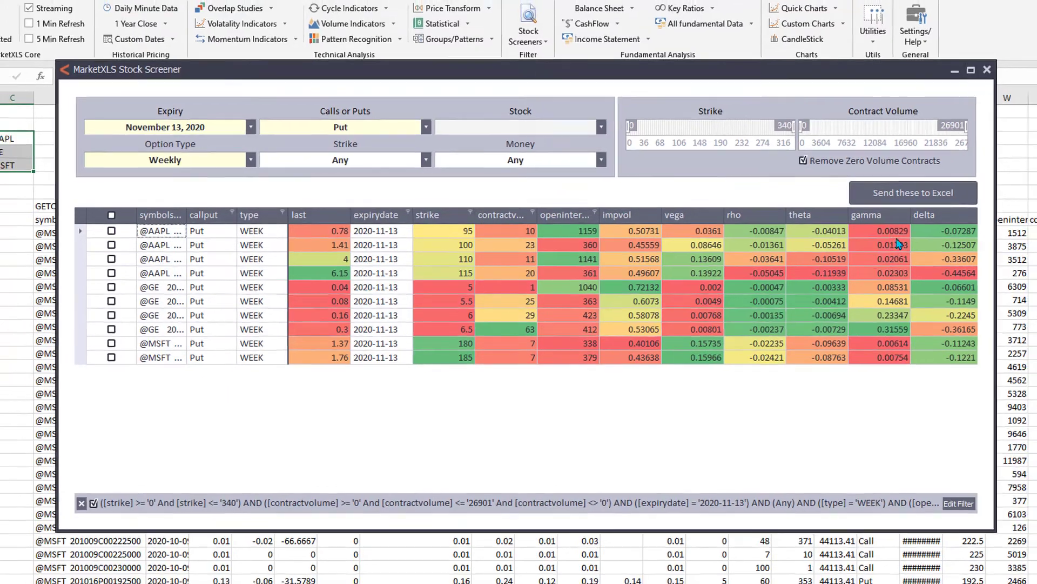
pyautogui.click(913, 193)
pyautogui.click(988, 70)
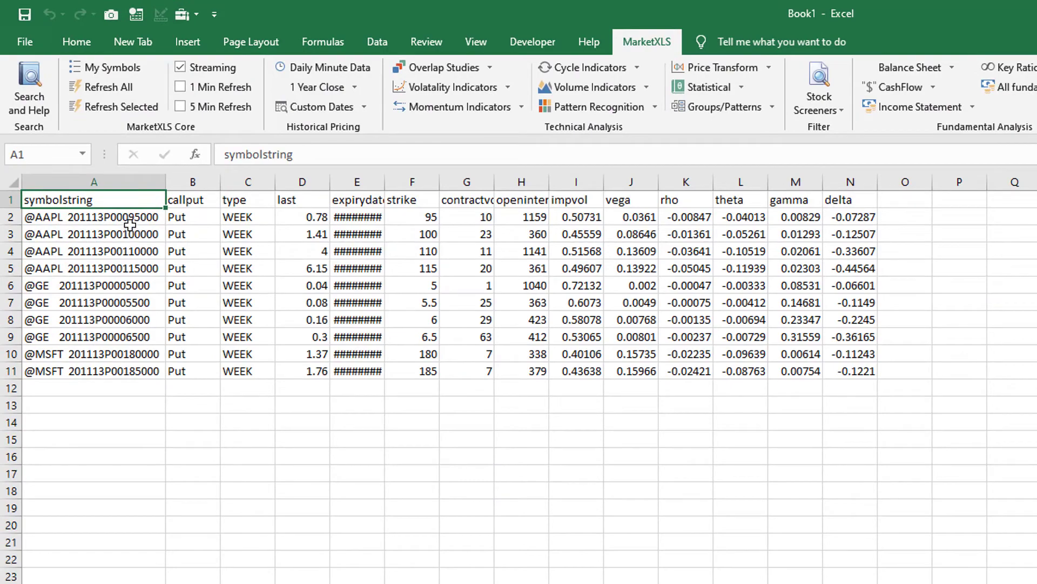
# - Enter =QM_Stream_Last(A2) in cell O2 to stream the first exported contract's last price
pyautogui.click(916, 216)
pyautogui.write('=q')
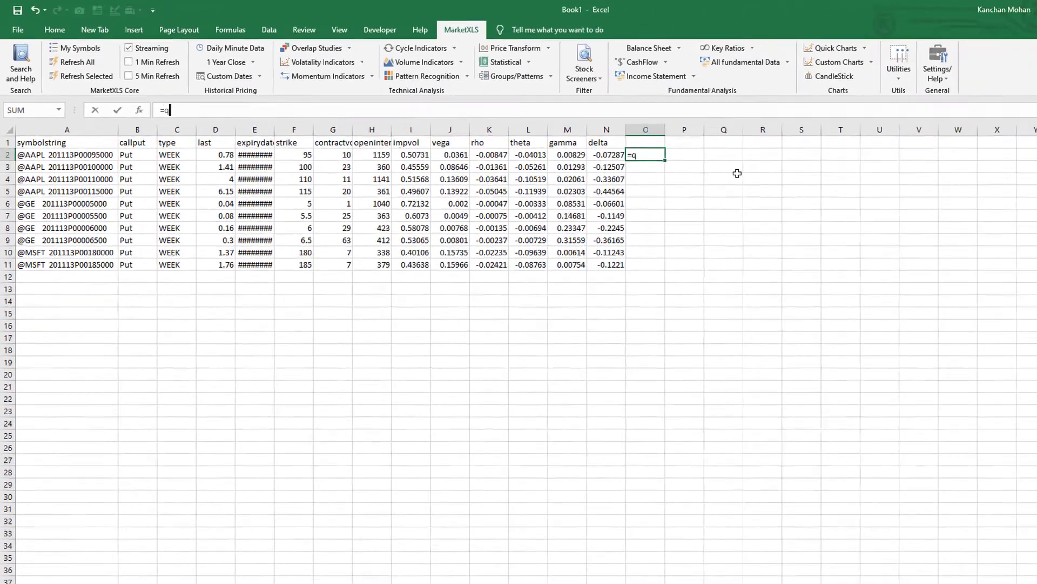
pyautogui.write('m_stream_')
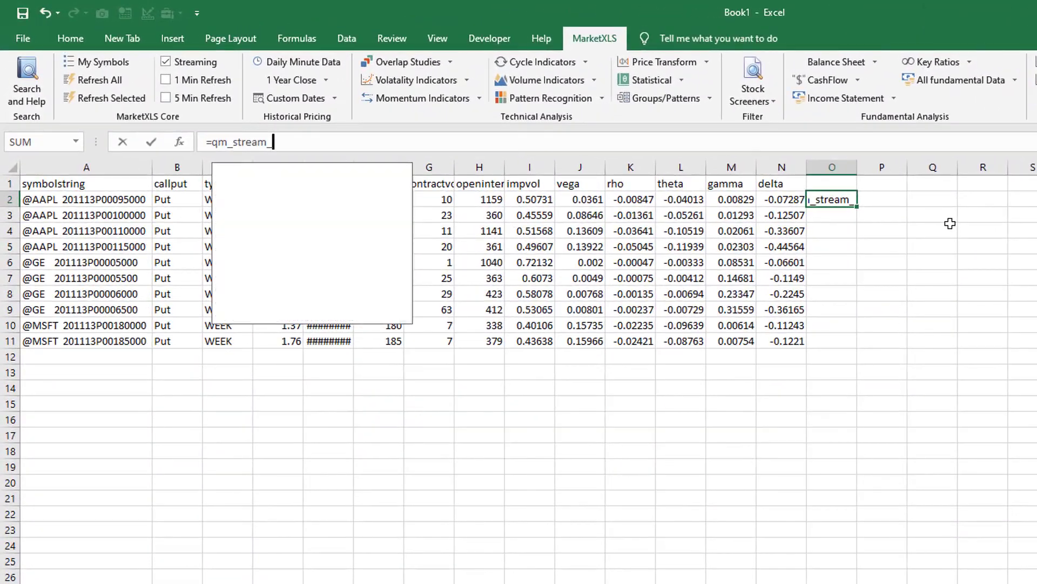
pyautogui.press('Tab')
pyautogui.hotkey('ctrl', 'Left')
pyautogui.hotkey('ctrl', 'Left')
pyautogui.press('Return')
pyautogui.press('Up')
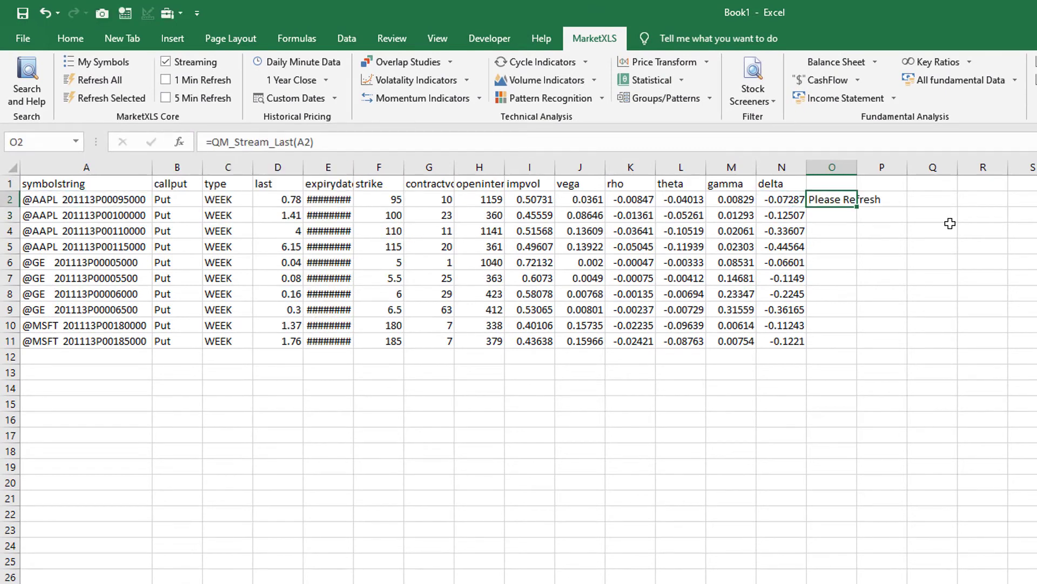
# - Copy the streaming last-price formula from O2 into O3:O11 for the remaining contracts
pyautogui.hotkey('ctrl', 'c')
pyautogui.press('Down')
pyautogui.hotkey('shift', 'Down')
pyautogui.hotkey('shift', 'Down')
pyautogui.hotkey('shift', 'Down')
pyautogui.hotkey('shift', 'Down')
pyautogui.hotkey('shift', 'Down')
pyautogui.hotkey('shift', 'Down')
pyautogui.hotkey('shift', 'Down')
pyautogui.hotkey('shift', 'Down')
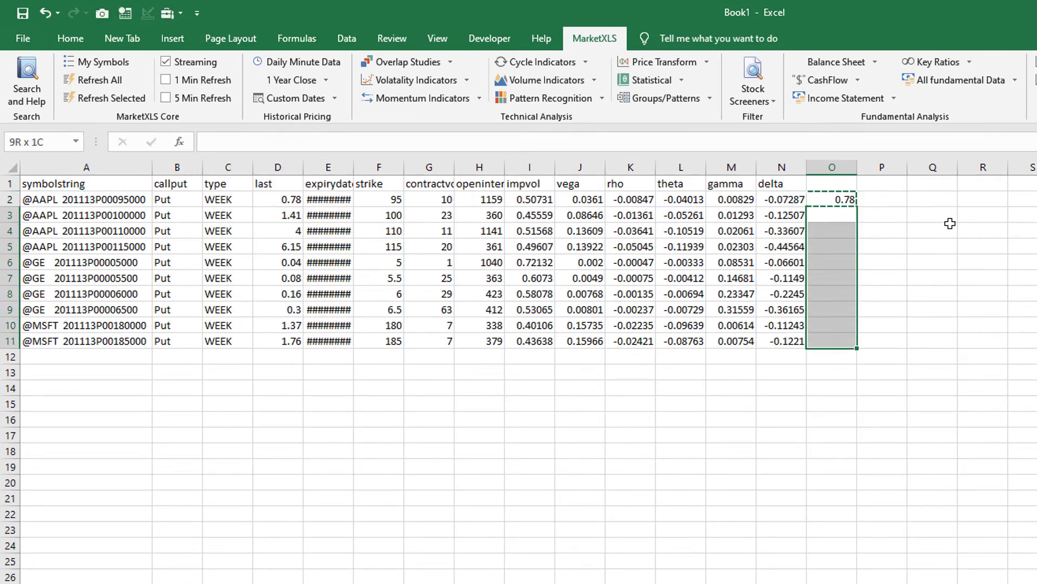
pyautogui.hotkey('ctrl', 'v')
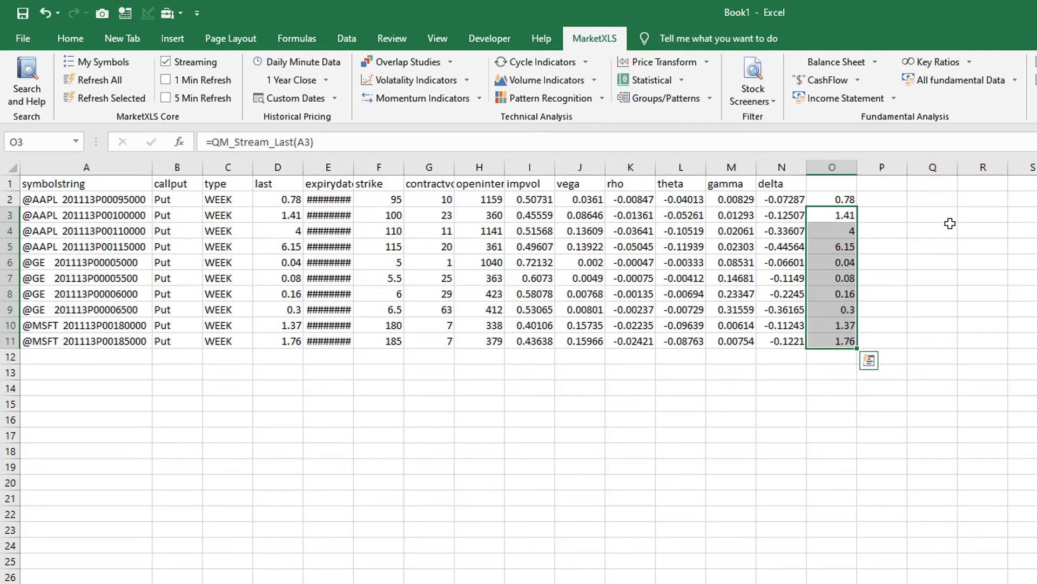